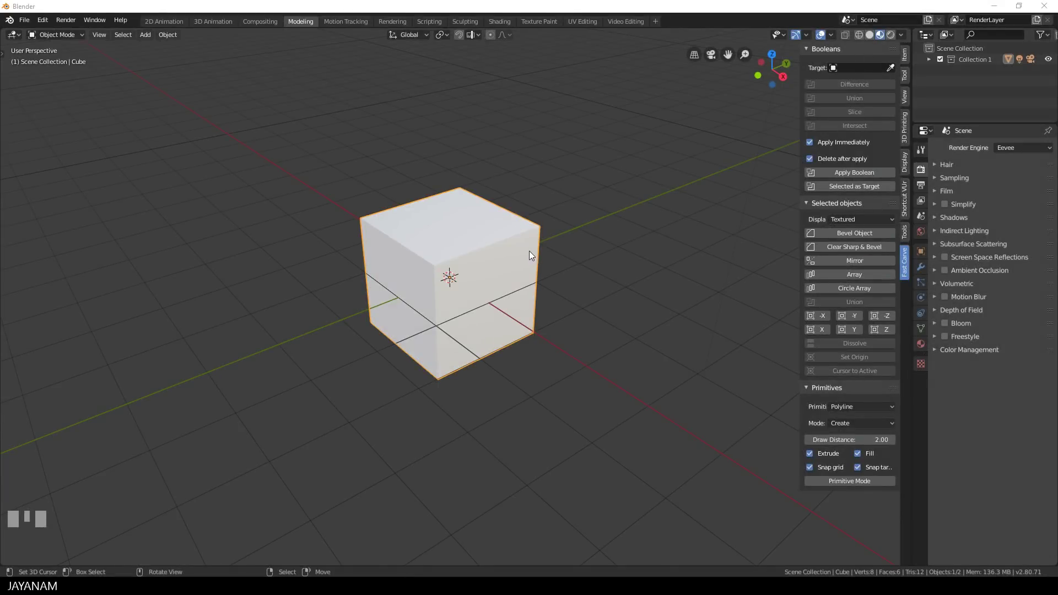
Duplicate the cube and move the copy 1m along X, -1m along Y and 1m up
right_click(518, 256)
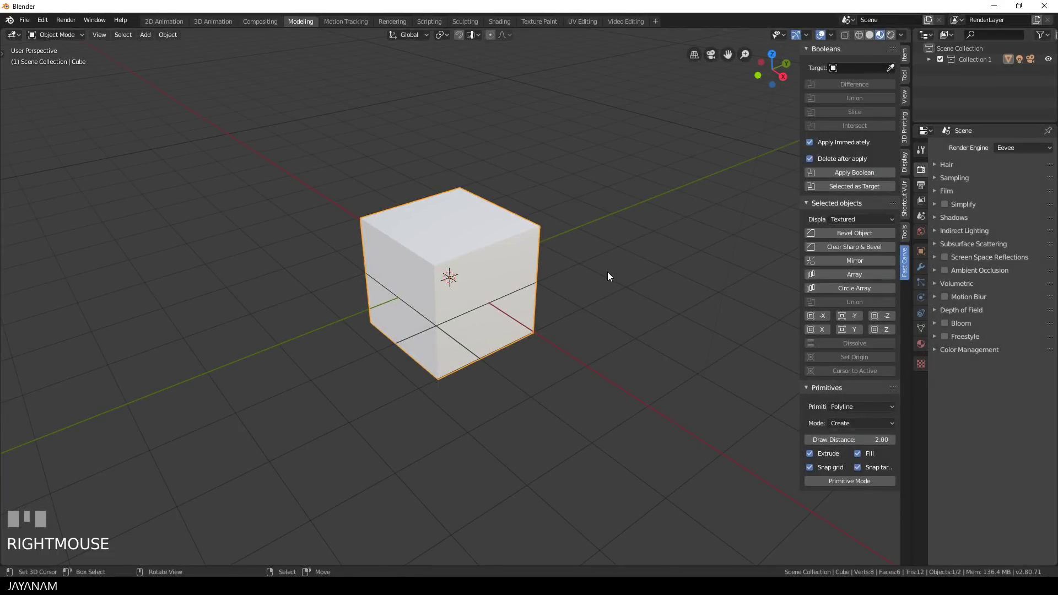
key("shift+d")
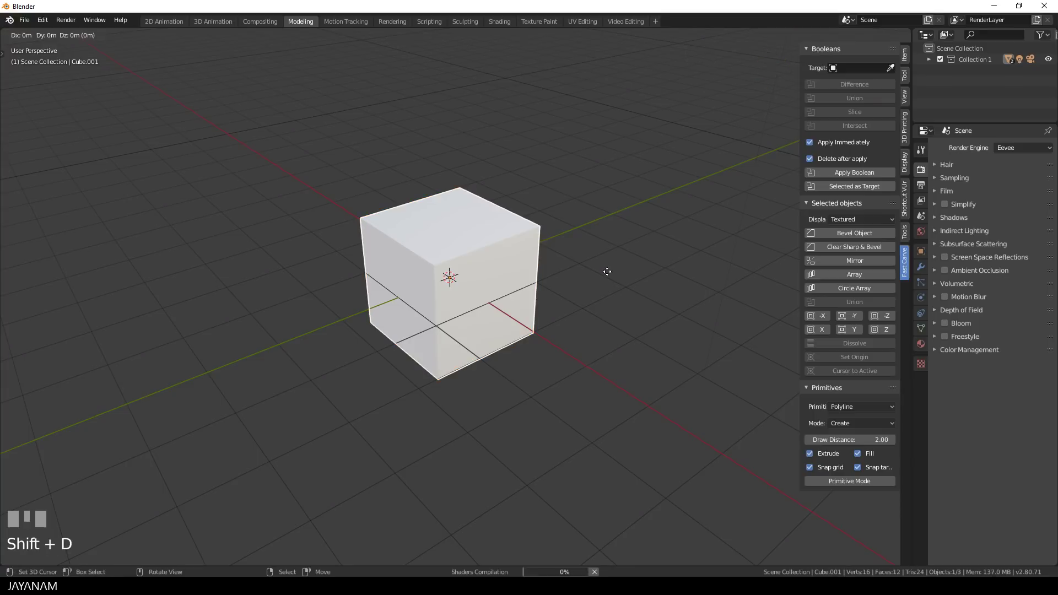
left_click(607, 272)
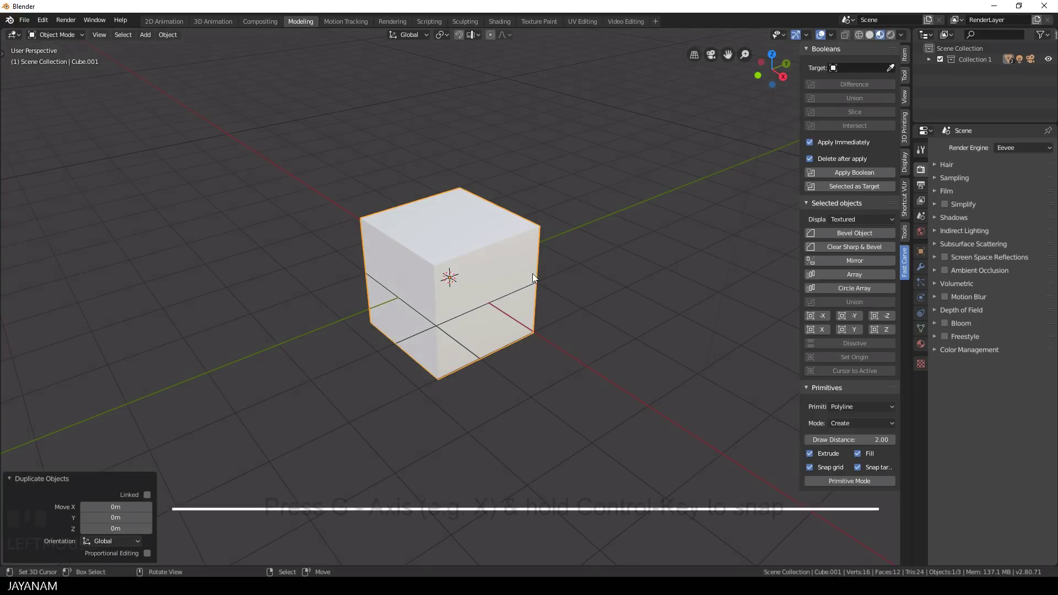
key("g")
key("x")
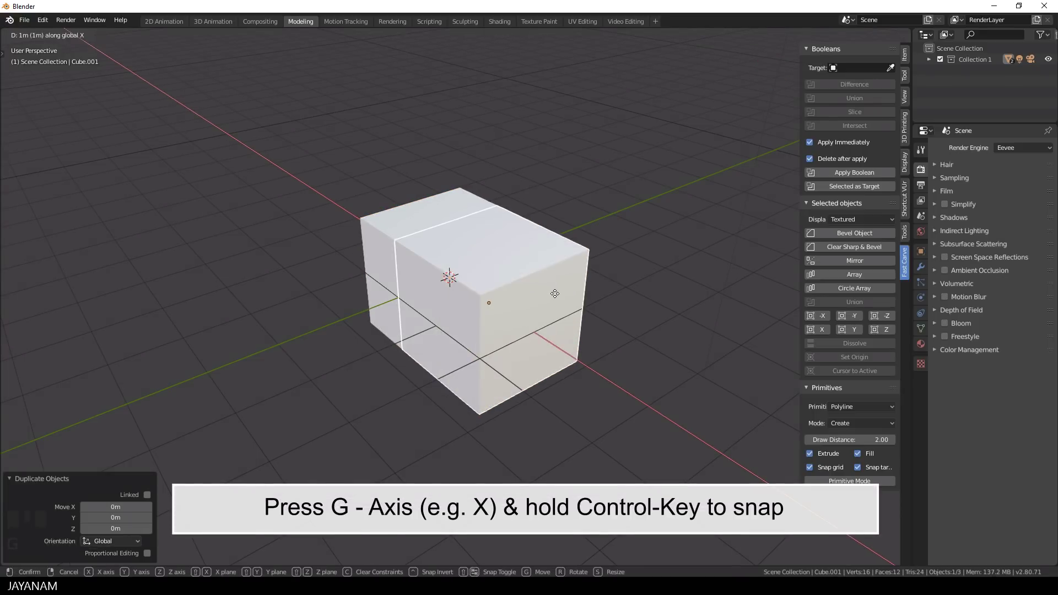
left_click(554, 293)
key("g")
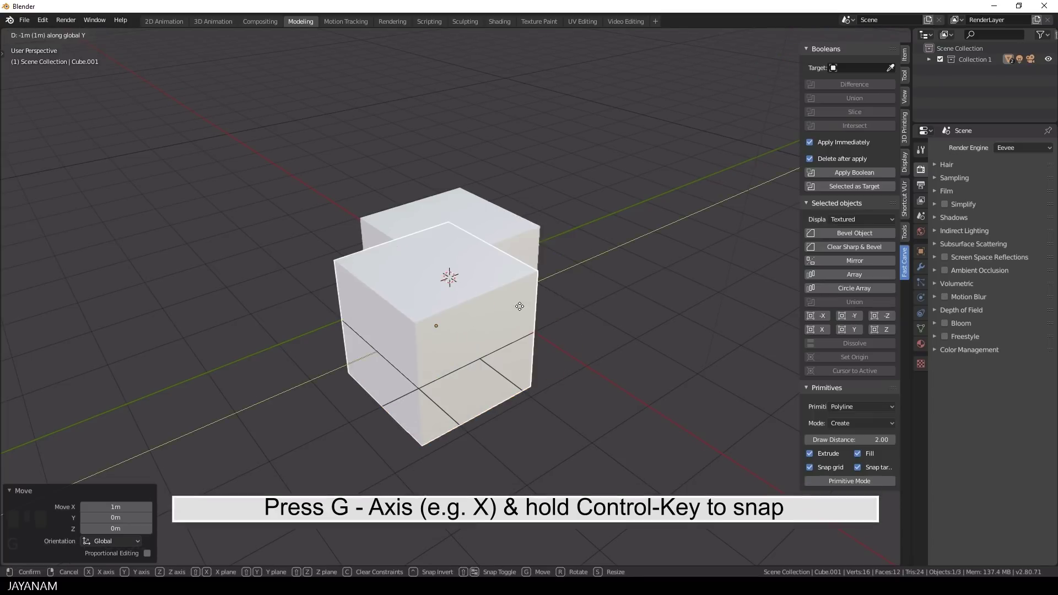
left_click(520, 306)
key("g")
key("z")
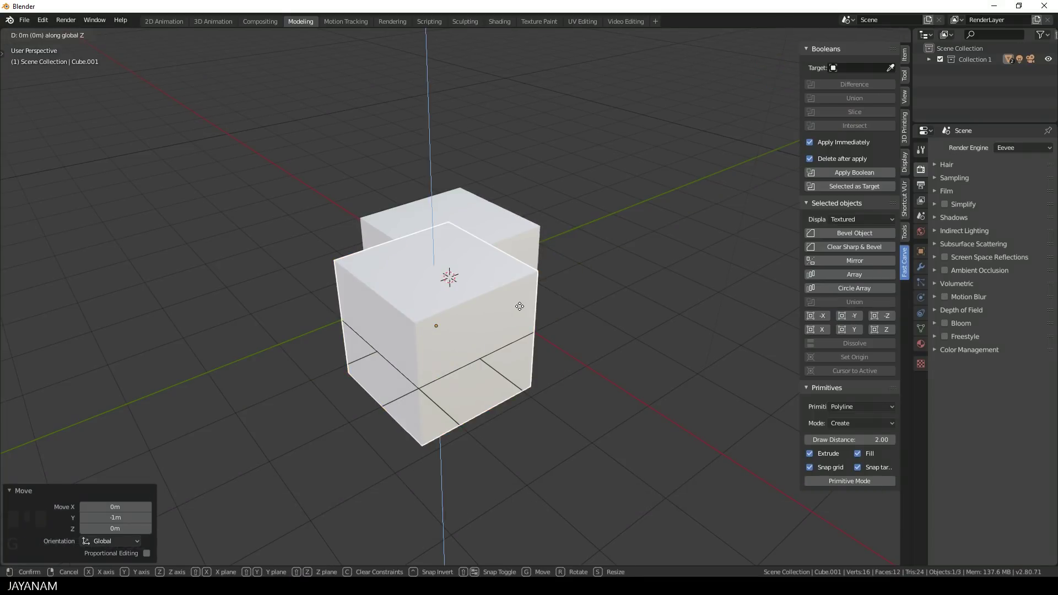
left_click(517, 272)
Shrink the duplicate's mesh to 0.832 in Edit Mode, then return to Object Mode
middle_click_drag(517, 273, 561, 288)
right_click(524, 279)
key("Tab")
middle_click_drag(716, 311, 538, 307)
key("s")
left_click(637, 311)
key("Tab")
left_click(435, 294)
Set Cube as the Fast Carve target and subtract Cube.001 as a live Difference boolean
right_click(522, 254)
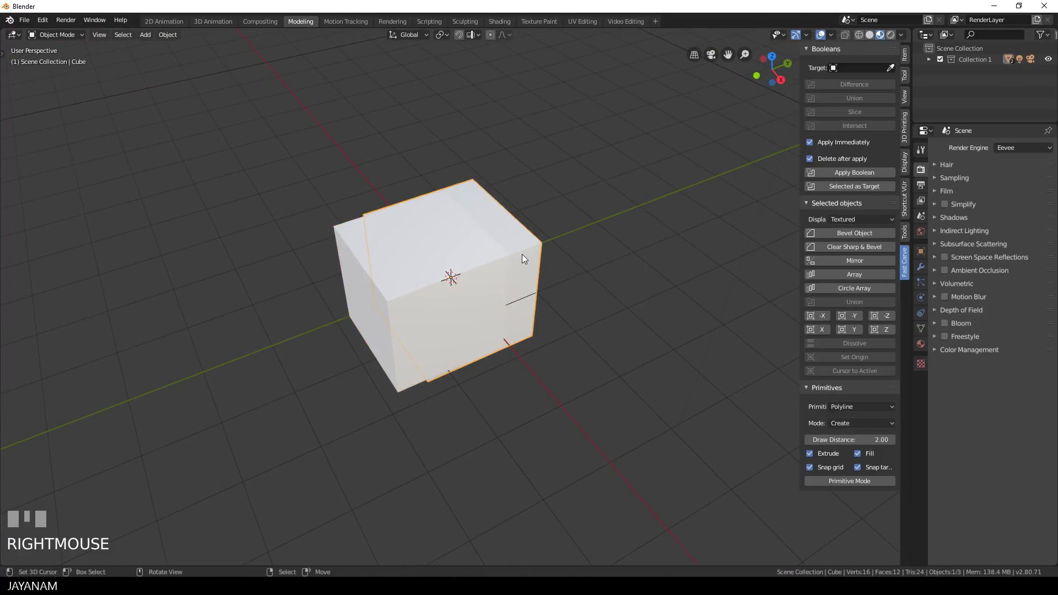
left_click(890, 67)
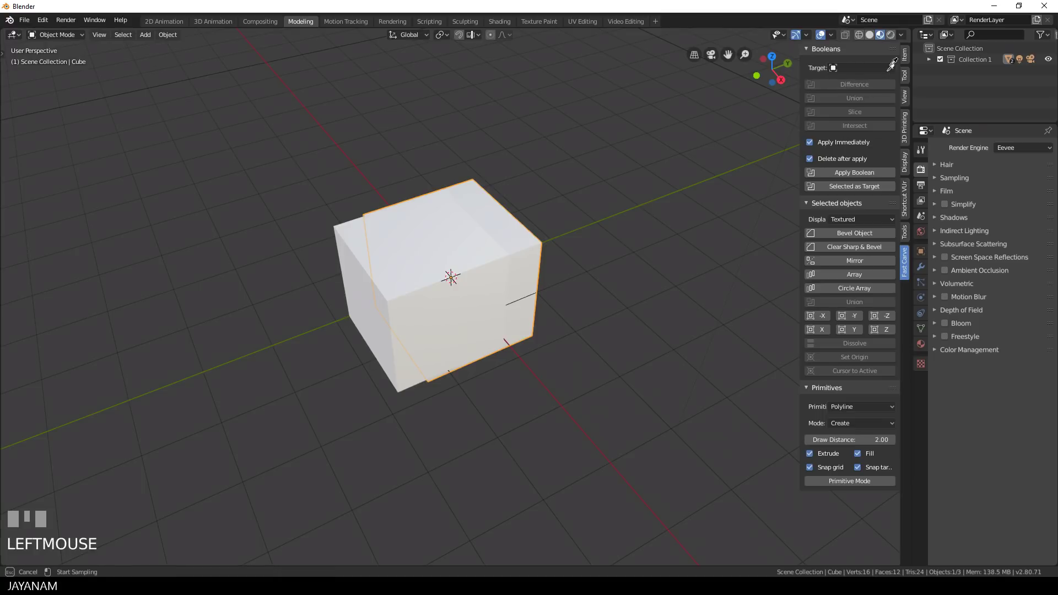
left_click(524, 243)
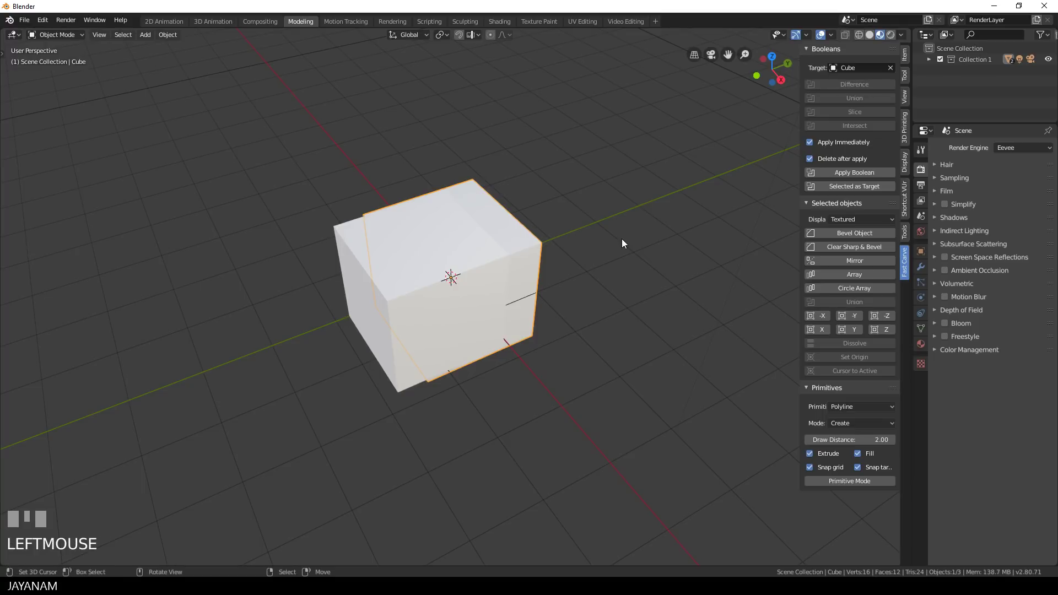
right_click(485, 263)
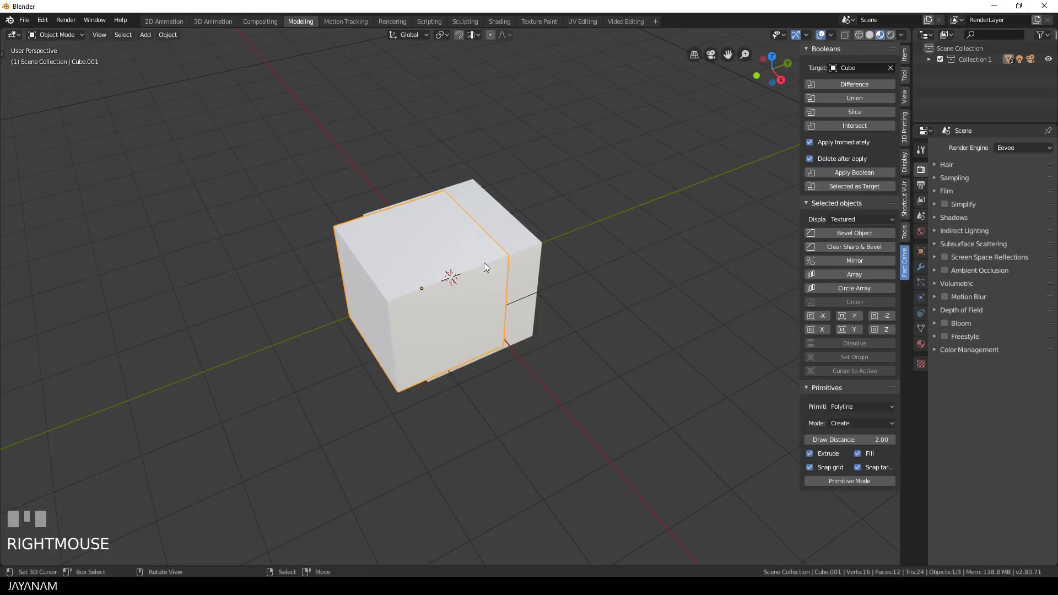
left_click(809, 140)
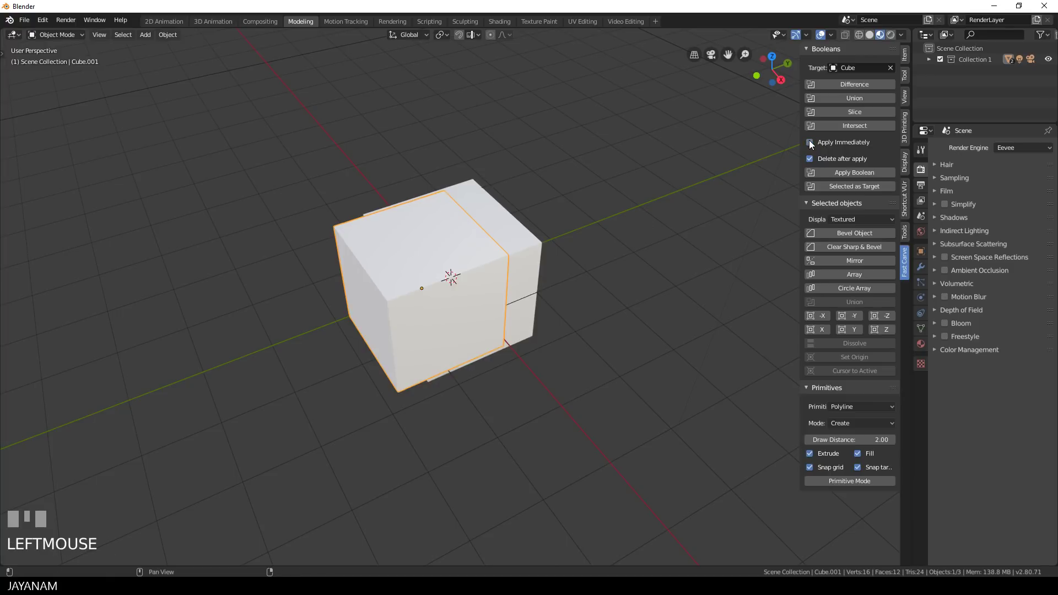
left_click(861, 84)
middle_click_drag(610, 227, 631, 225)
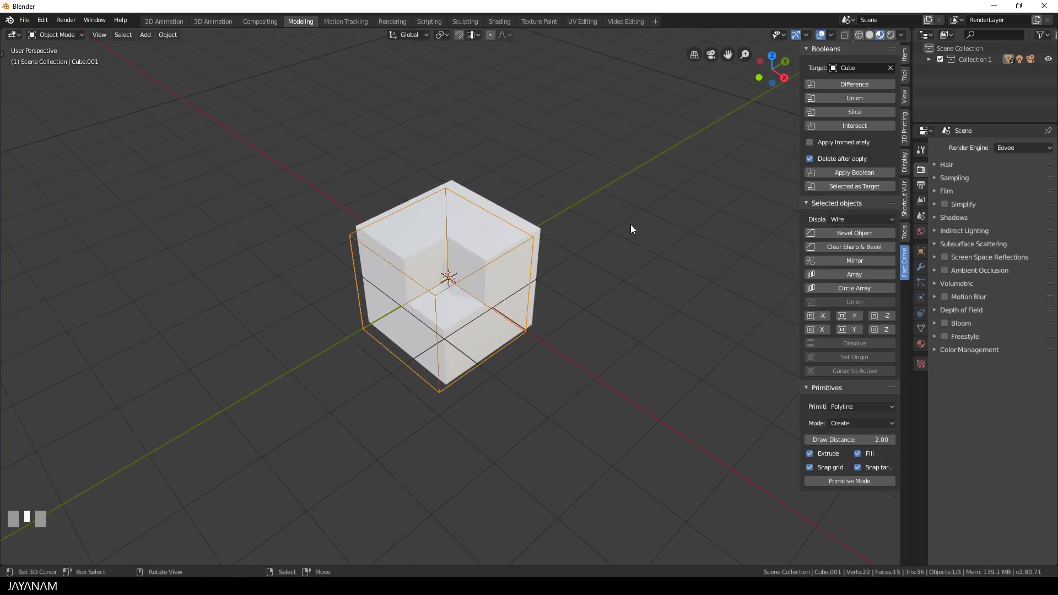
Add a Subdivision Surface modifier to Cube from the Modifier tab
key("Tab")
right_click(532, 234)
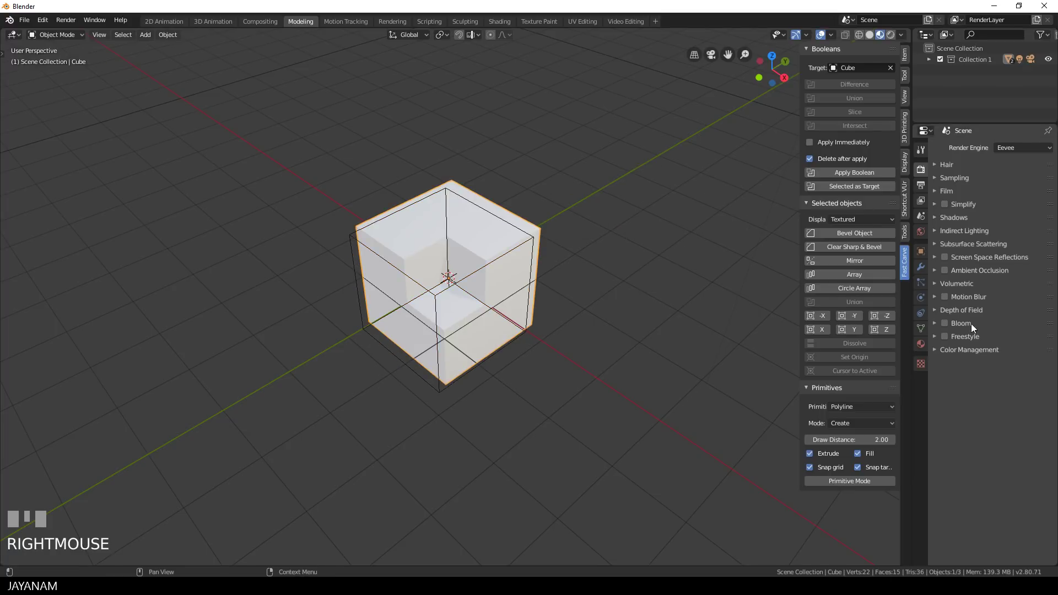
left_click(921, 267)
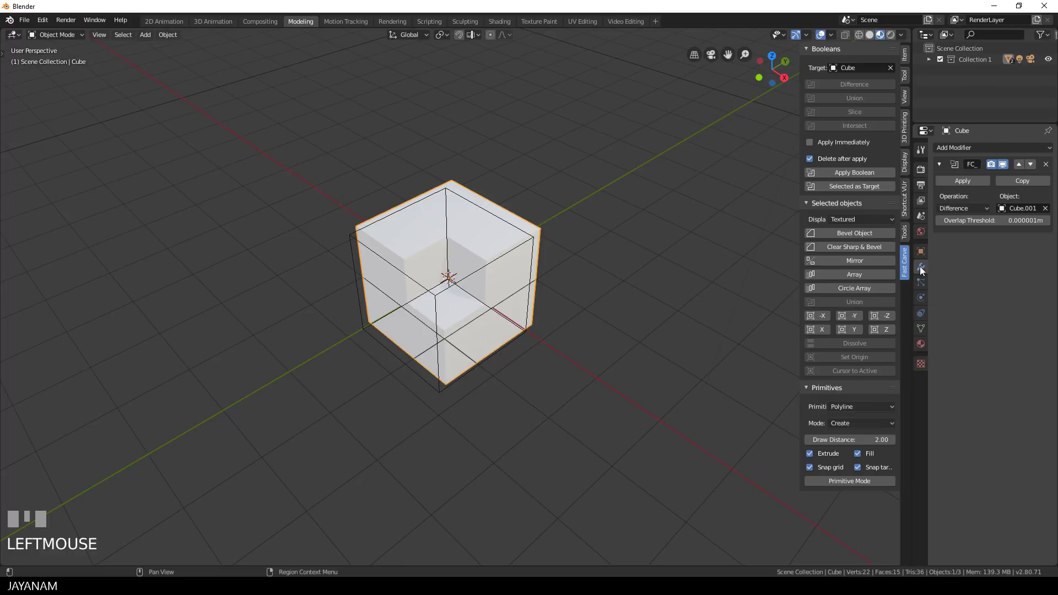
left_click(969, 150)
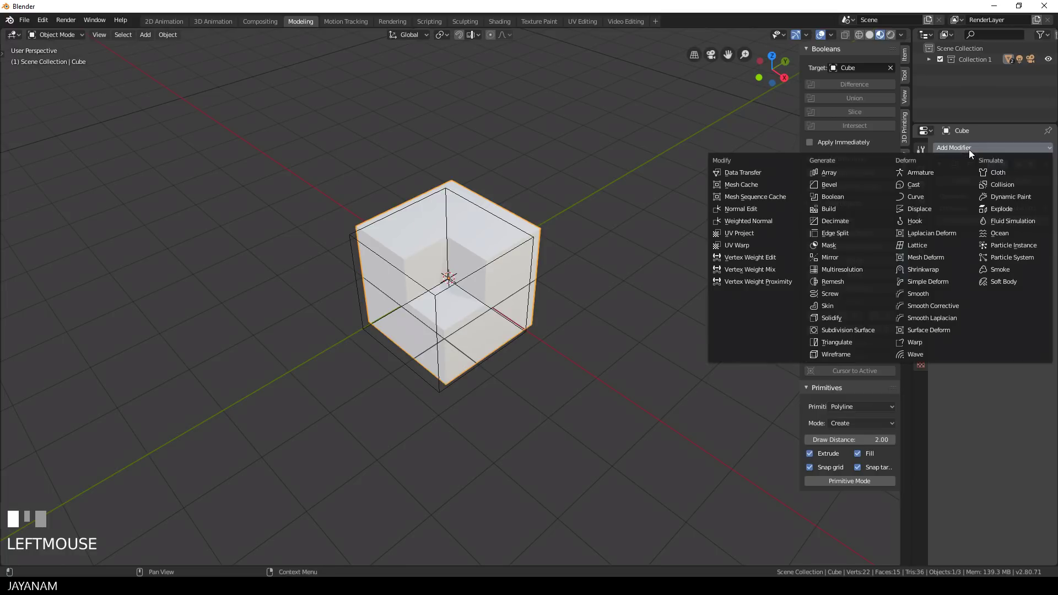
left_click(855, 329)
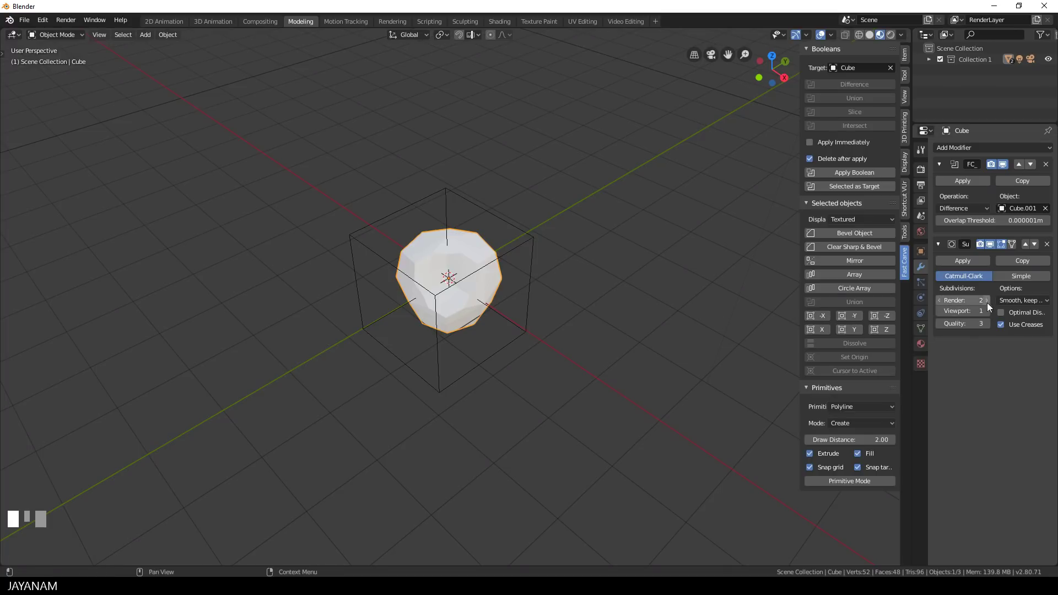
Set render and viewport subdivisions to 4 and add an edge loop slid close to one side
left_click_drag(987, 300, 986, 309)
middle_click_drag(652, 297, 600, 300)
key("Tab")
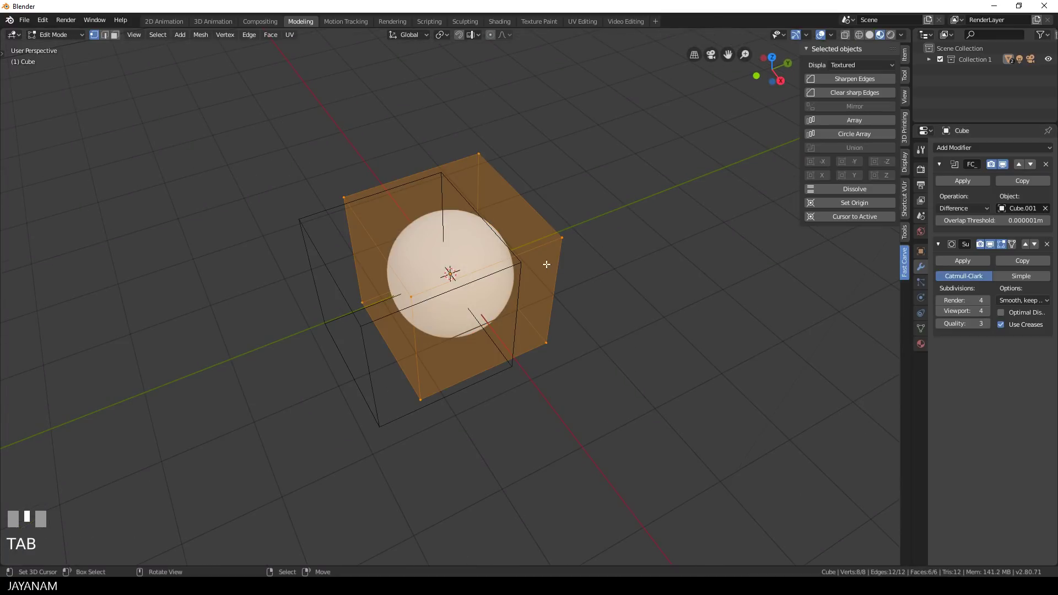
key("ctrl+r")
left_click_drag(485, 286, 586, 232)
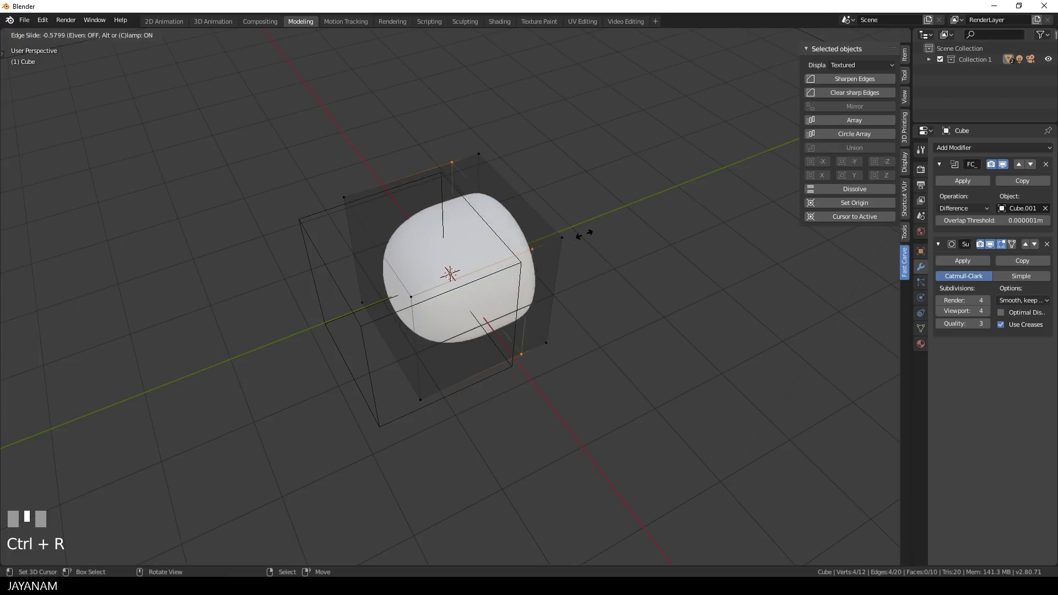
middle_click_drag(586, 231, 577, 258)
key("Tab")
Shade the cube smooth
key("w")
left_click(556, 267)
scroll(567, 259, "up", 2)
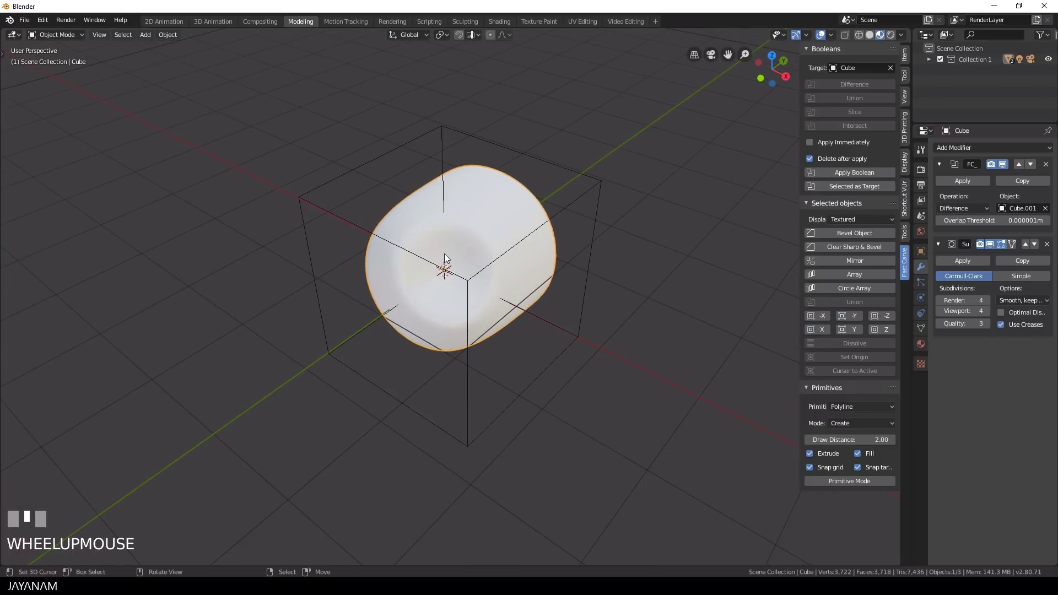
scroll(444, 254, "down", 2)
key("Tab")
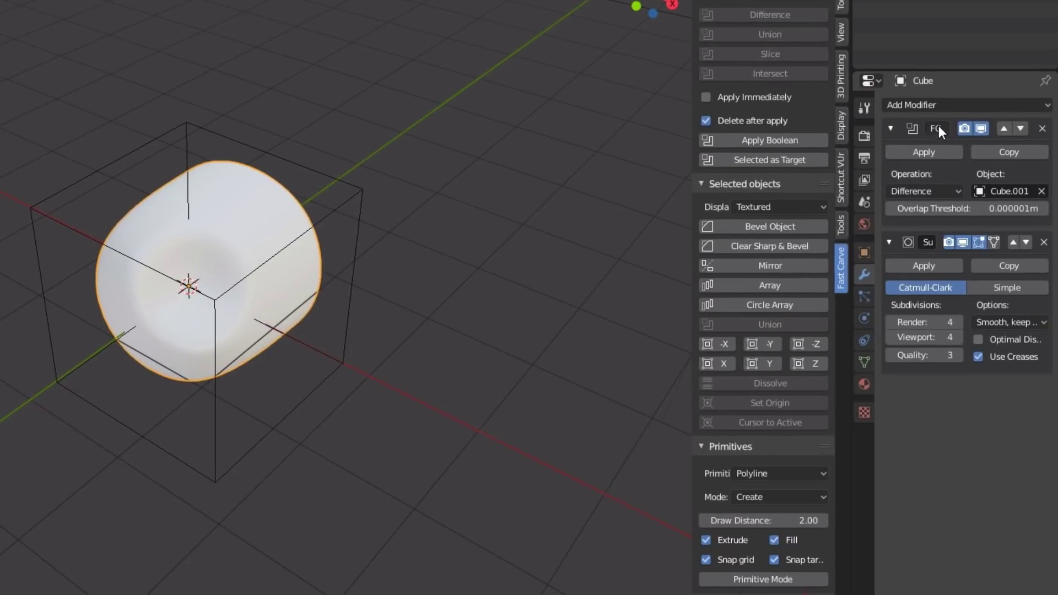
Move the Subdivision Surface modifier above the FC boolean modifier
left_click(1014, 242)
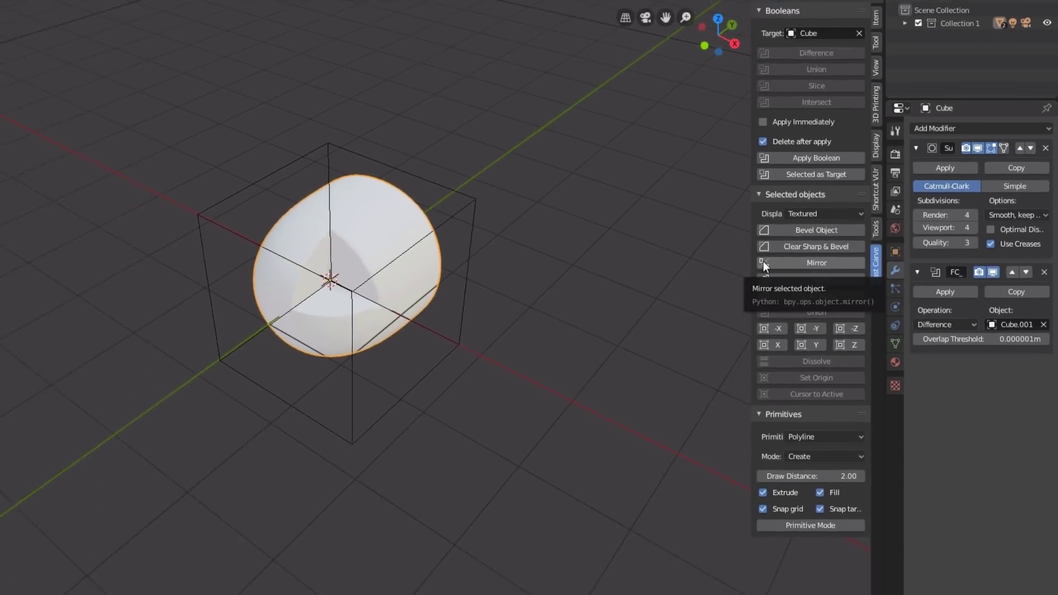
middle_click_drag(653, 259, 508, 224)
Turn on the Wireframe viewport overlay and raise its strength to 1.000
left_click(833, 34)
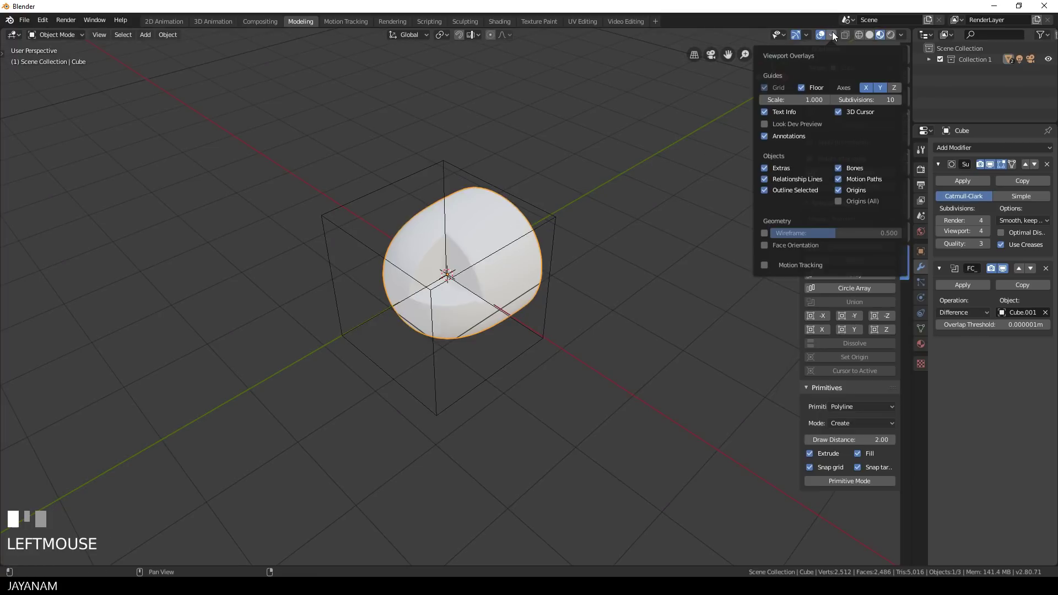
left_click(764, 233)
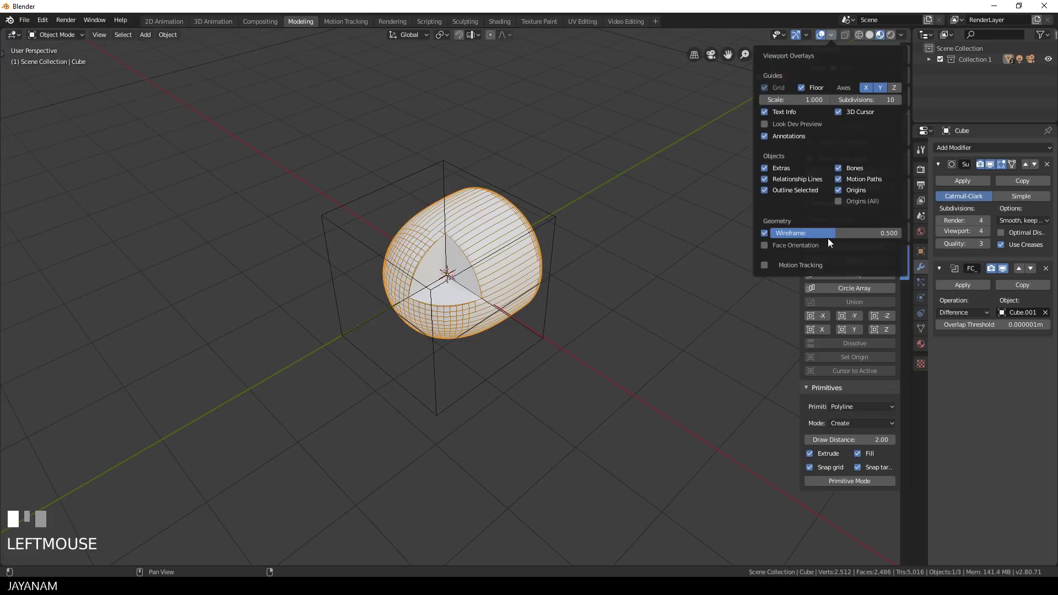
left_click_drag(828, 237, 902, 237)
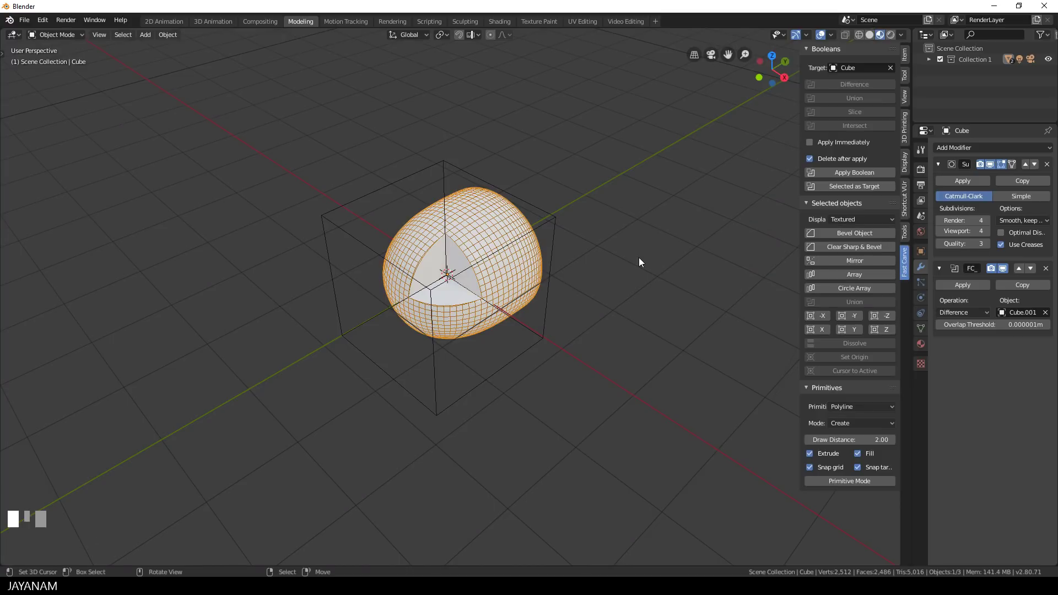
scroll(597, 268, "up", 2)
middle_click_drag(596, 268, 608, 275)
key("Tab")
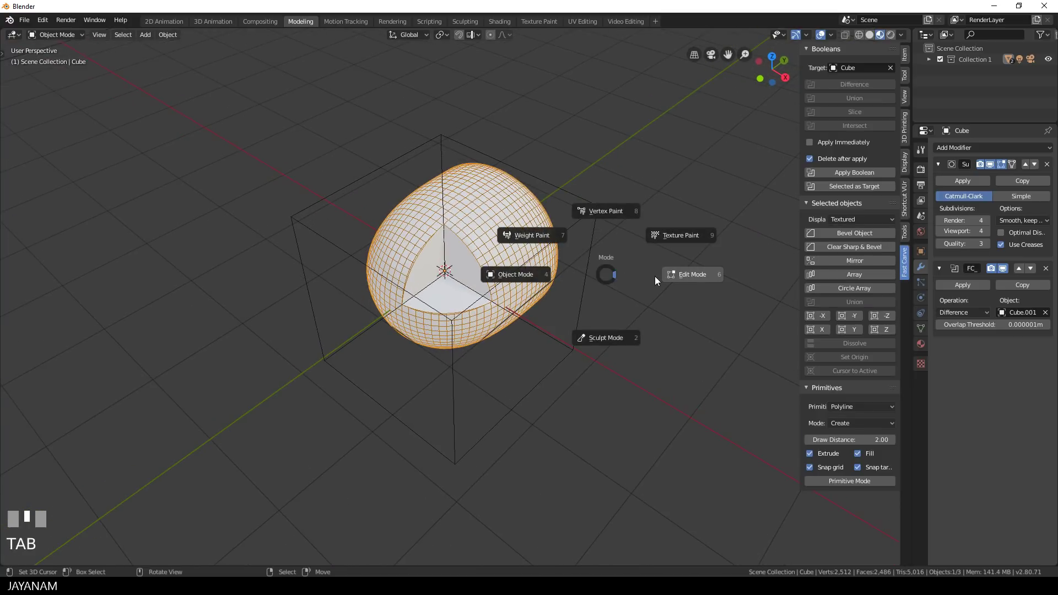
Scale the cutter Cube.001 to 1.232 and apply its scale
right_click(585, 282)
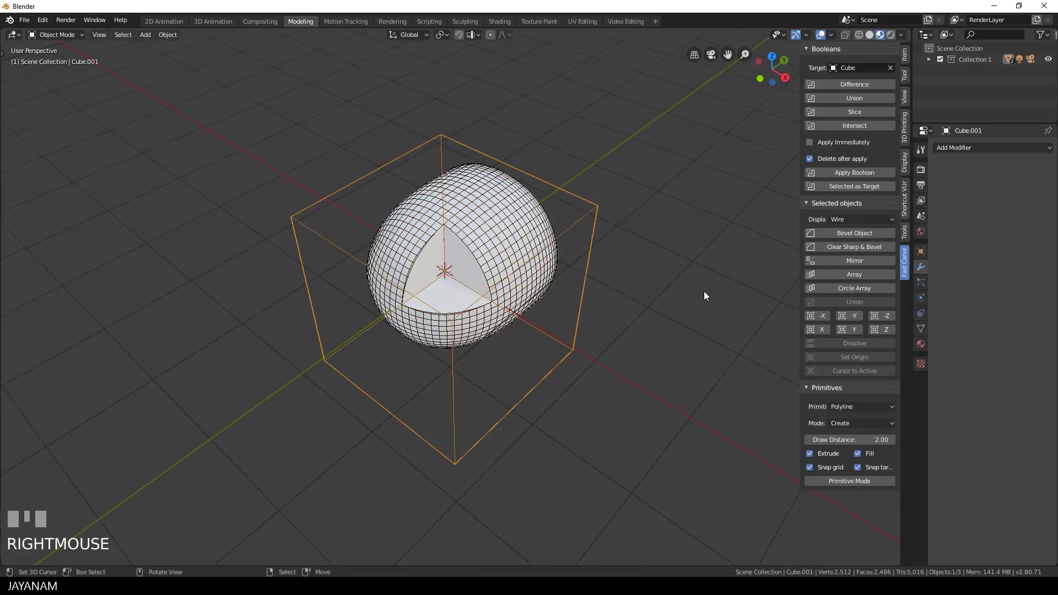
key("s")
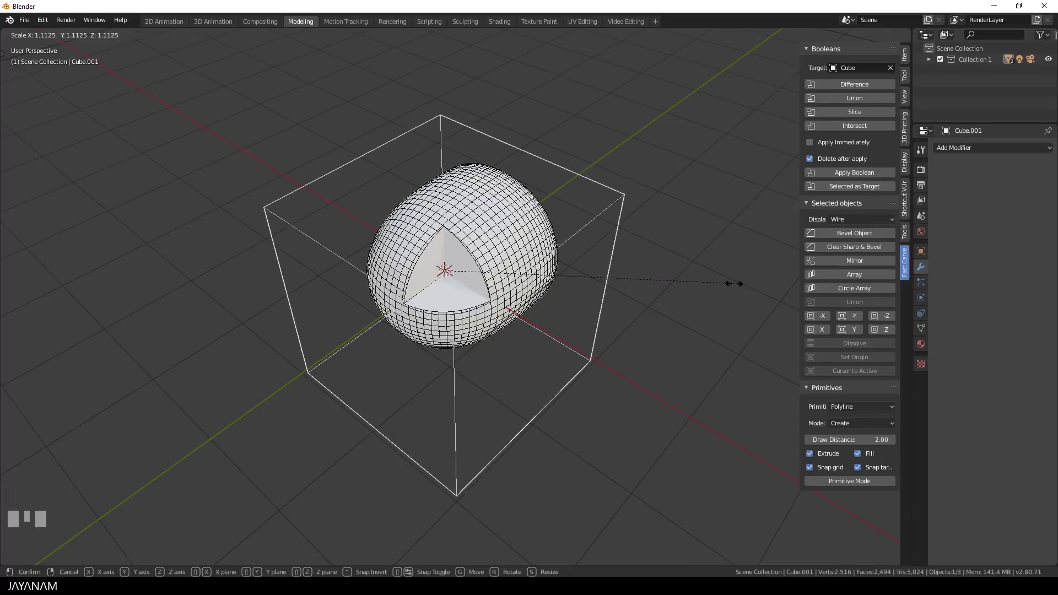
left_click(767, 275)
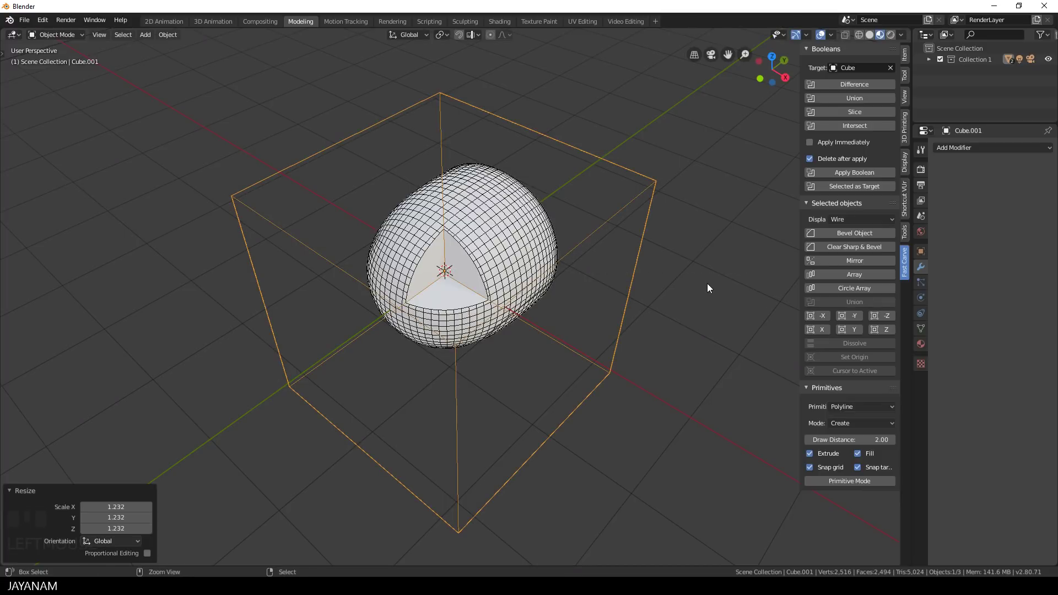
key("ctrl+a")
left_click(689, 303)
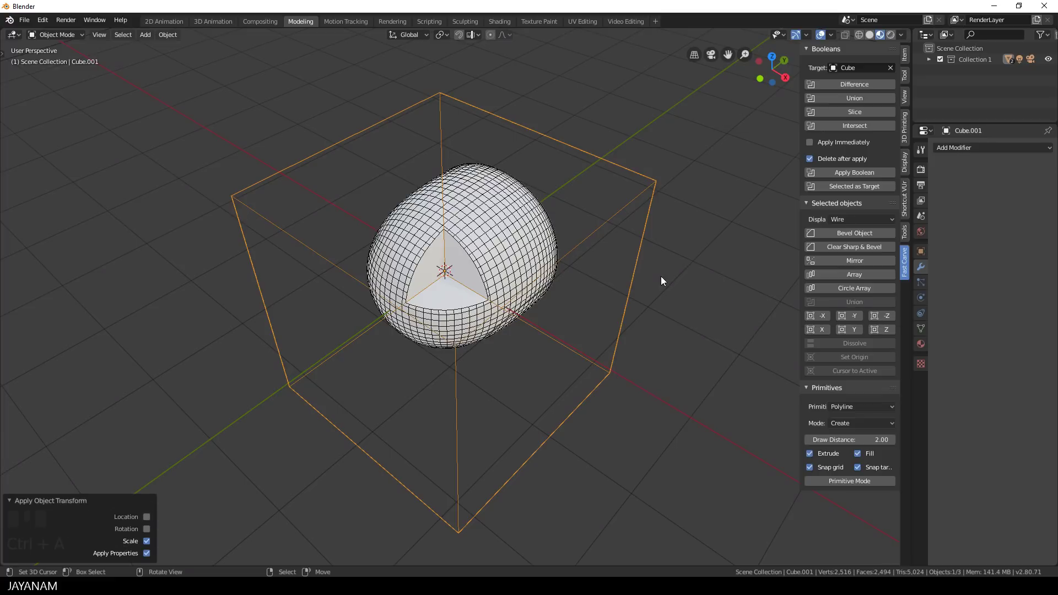
key("Tab")
Hide the wireframe overlay and apply the Subdivision and Boolean modifiers on Cube
middle_click_drag(749, 283, 657, 280)
right_click(521, 262)
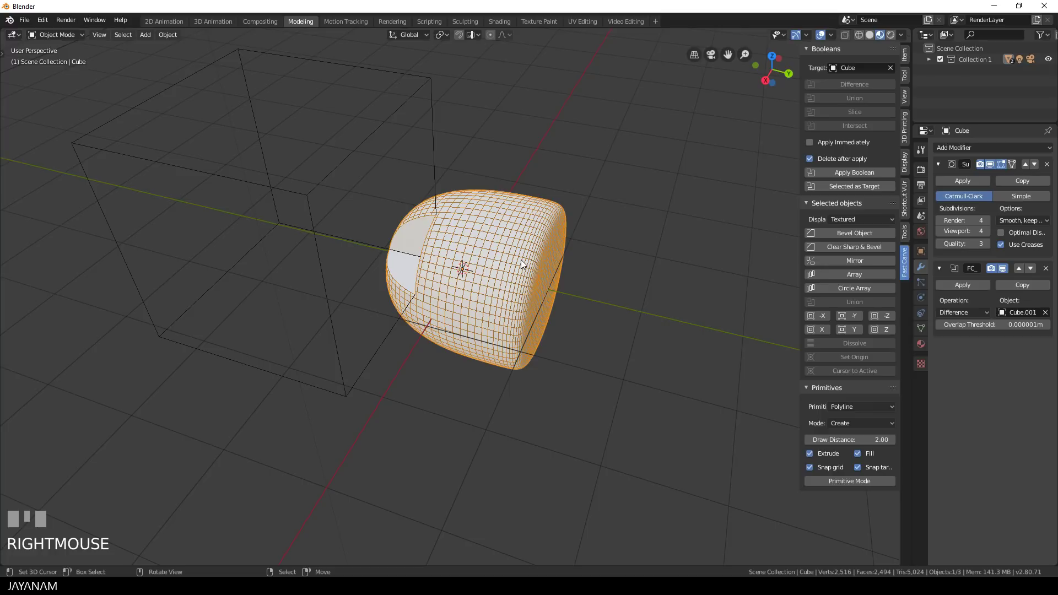
left_click(831, 37)
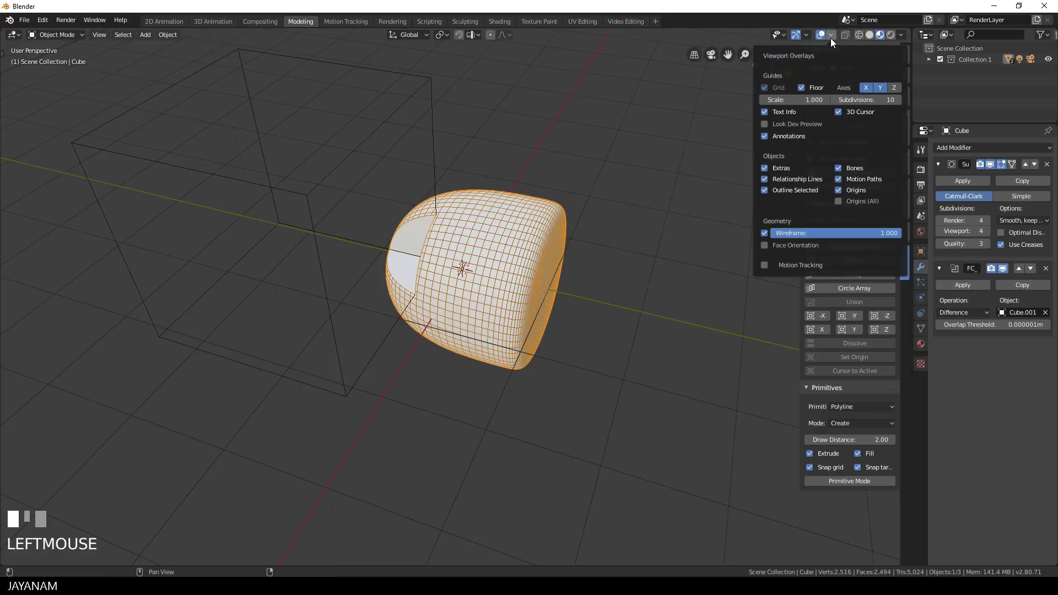
left_click(764, 233)
mouse_move(733, 250)
middle_mouse_down()
mouse_move(667, 261)
mouse_move(732, 256)
middle_mouse_up()
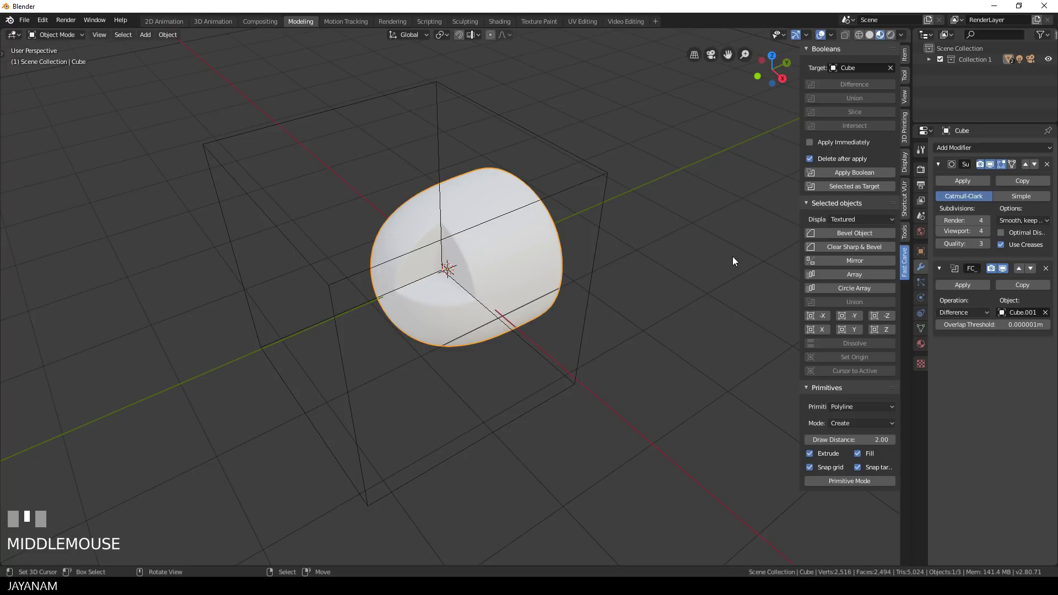
left_click(961, 181)
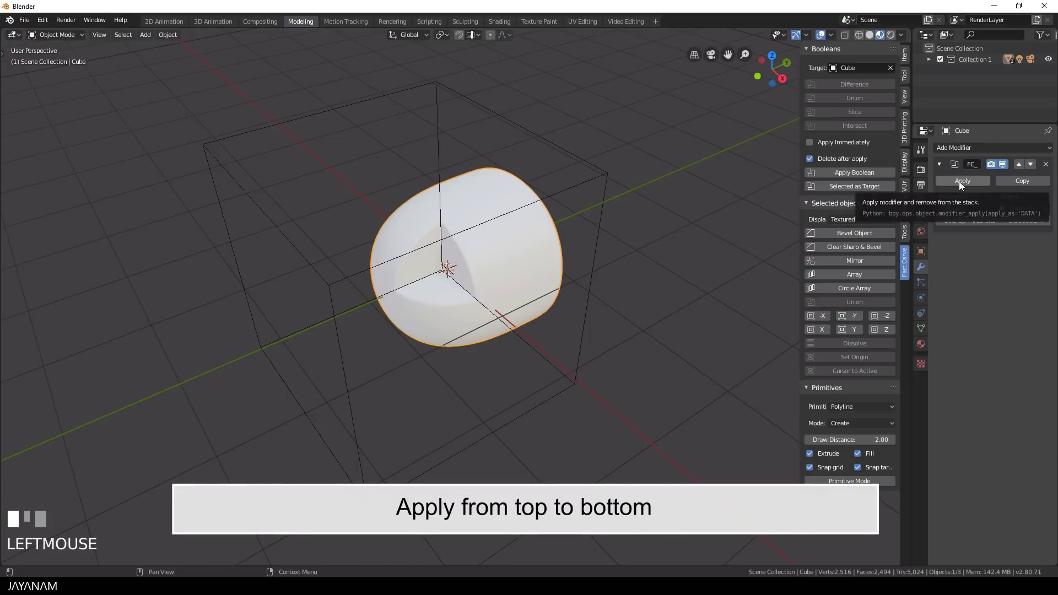
left_click(959, 181)
Delete the leftover cutter box Cube.001
middle_click_drag(602, 270, 594, 183)
right_click(594, 181)
key("Delete")
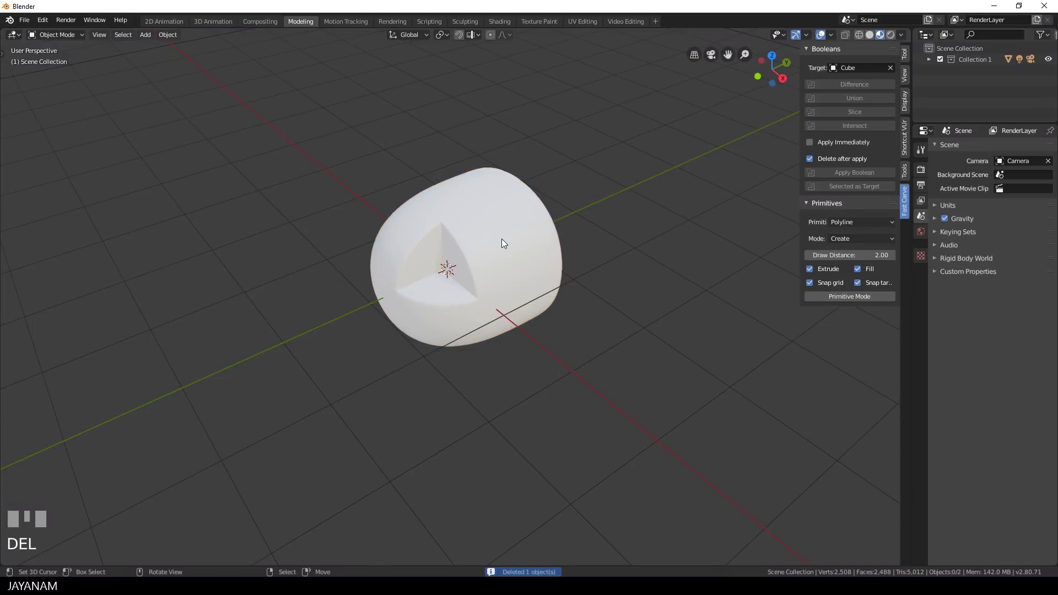
Enter Edit Mode on the cube, clear the selection and switch to edge select
middle_click_drag(513, 225, 517, 240)
key("Tab")
right_click(542, 239)
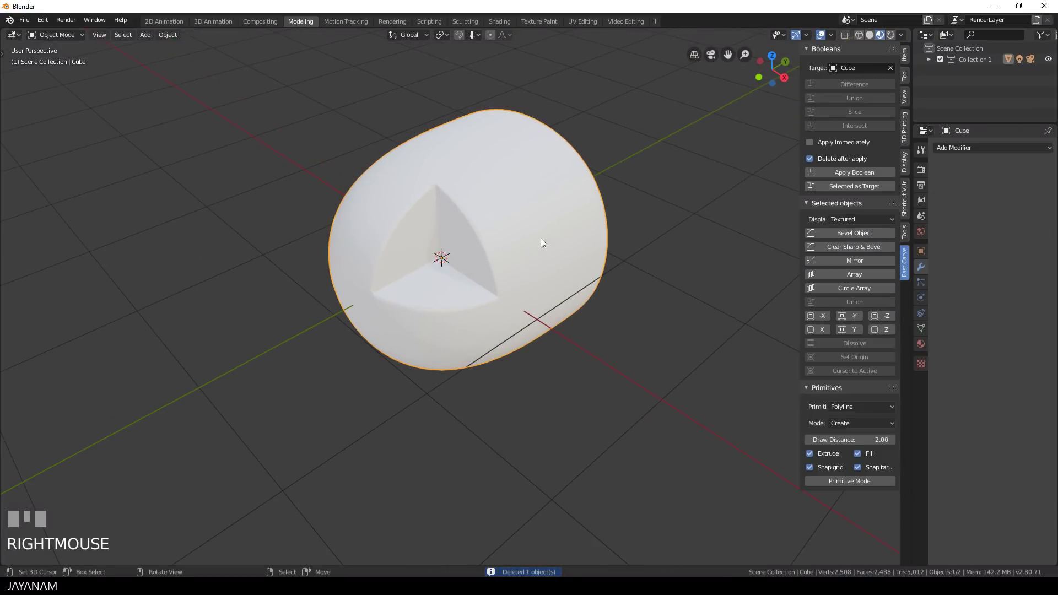
key("Tab")
middle_click_drag(593, 242, 610, 239)
scroll(609, 242, "up", 1)
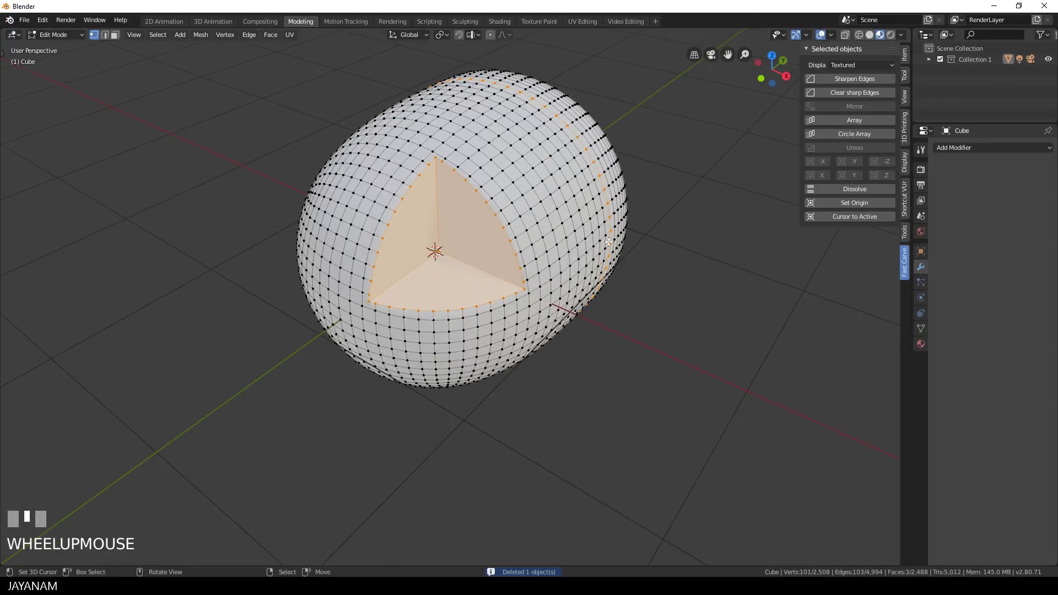
key("a")
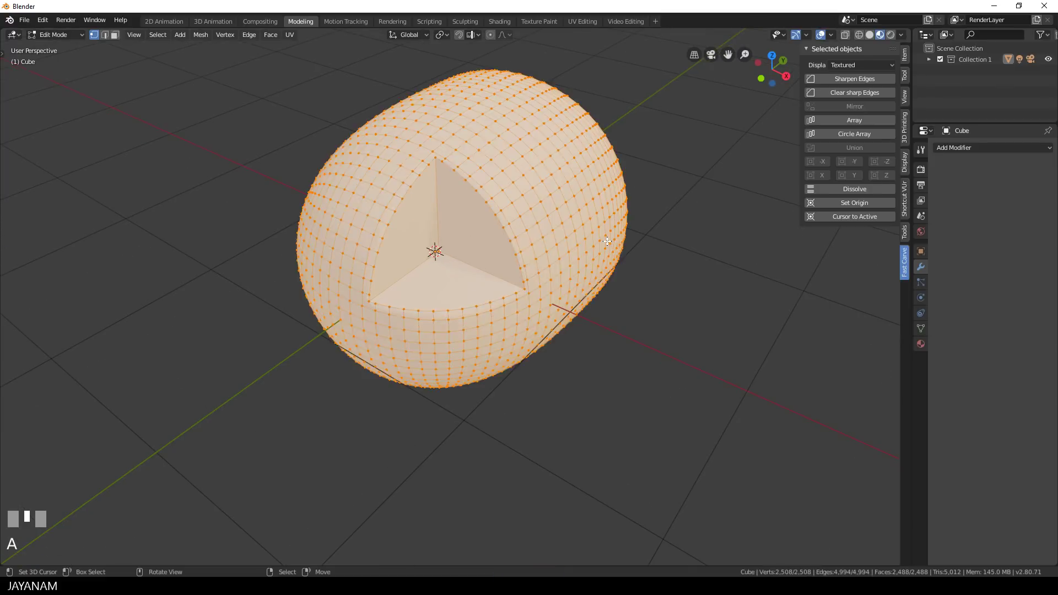
key("a")
left_click(105, 35)
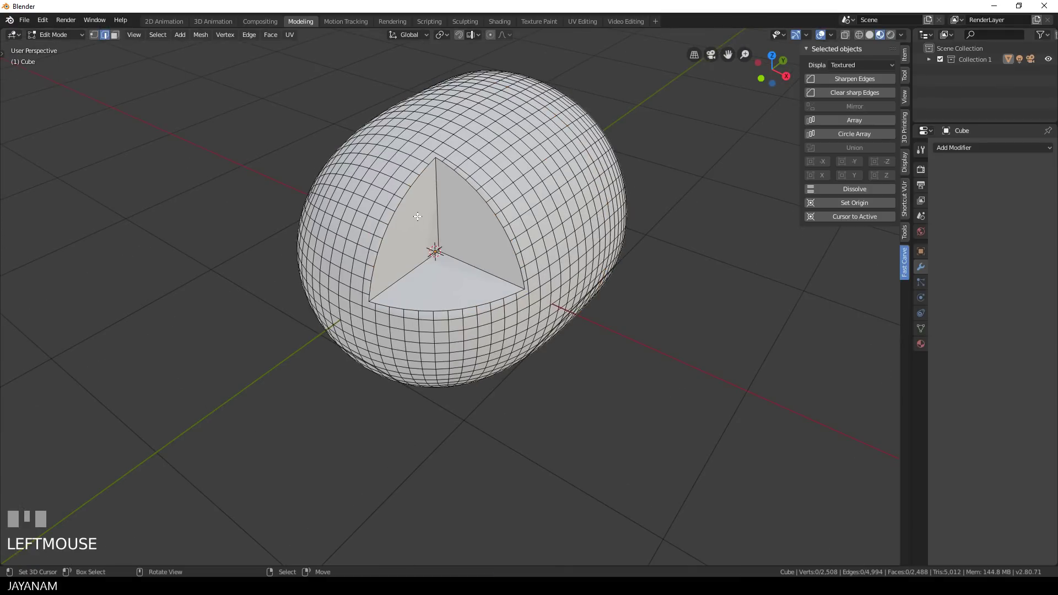
Bevel the cut's three inner corner edges with 3 segments
right_click(436, 215)
right_click(403, 276, "shift")
right_click(480, 269, "shift")
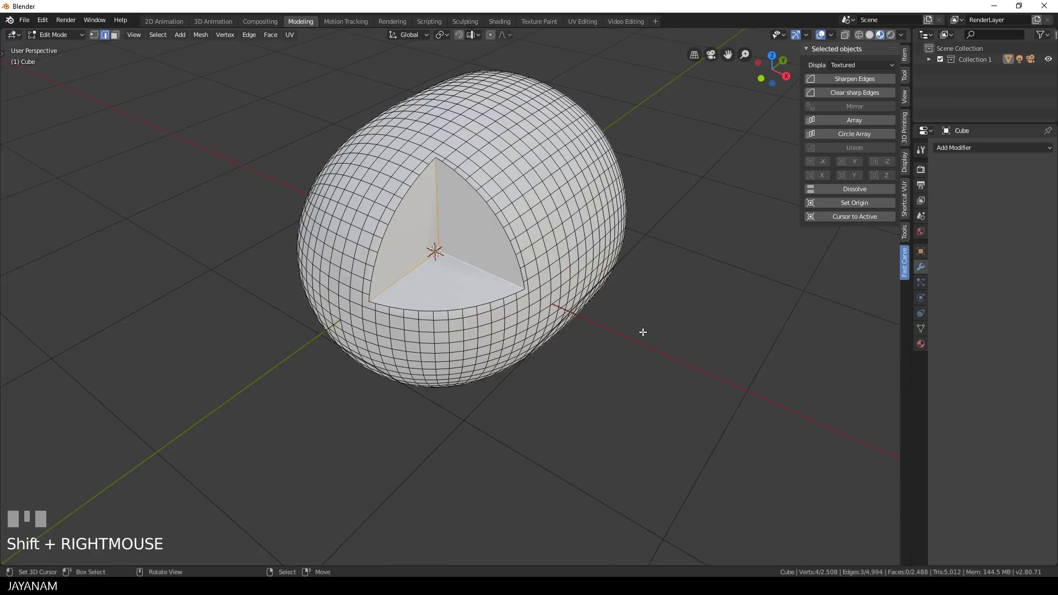
key("ctrl+b")
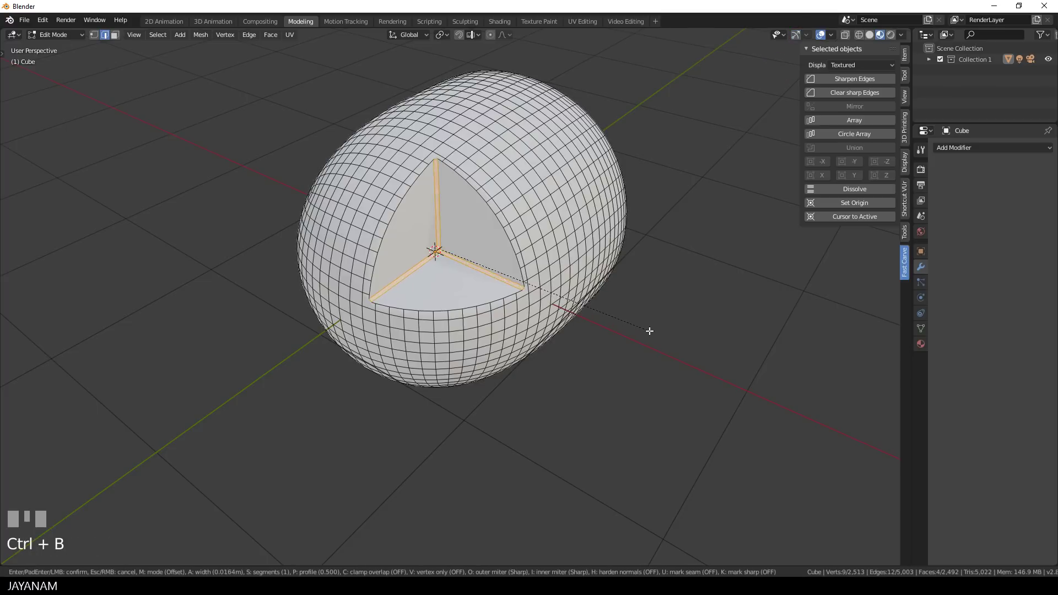
scroll(651, 331, "up", 2)
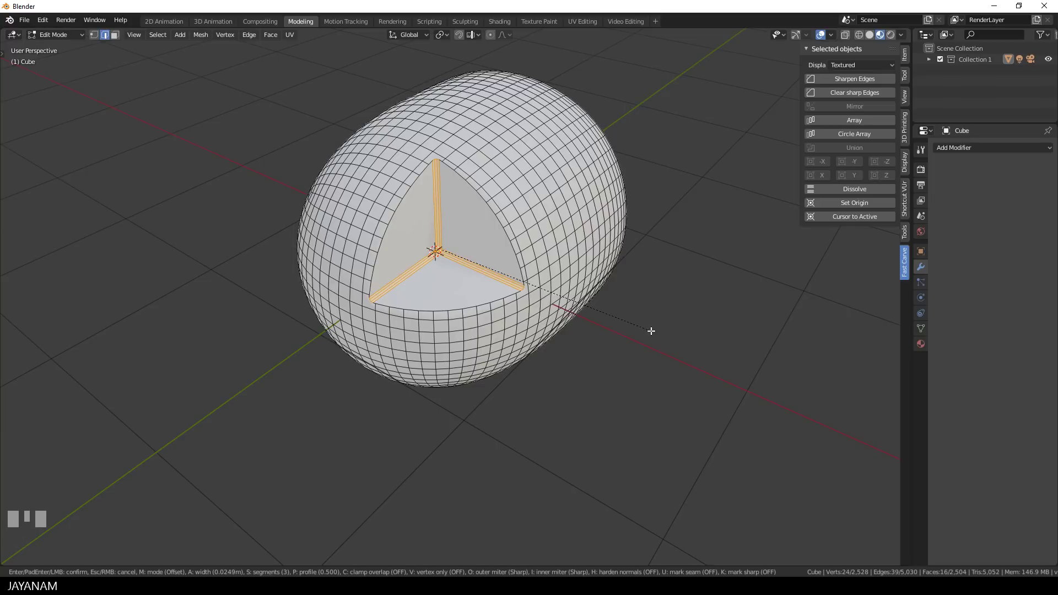
left_click(651, 332)
Add a Fast Carve Bevel modifier (0.01m, 3 segments, profile 0.70) to the cube
key("Tab")
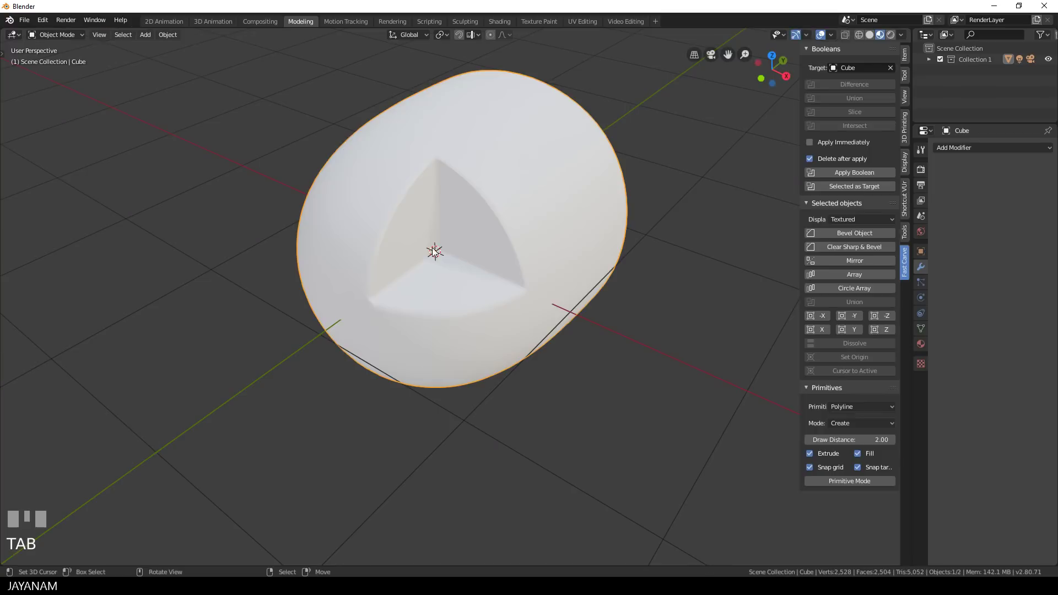
mouse_move(536, 275)
middle_mouse_down()
mouse_move(610, 270)
mouse_move(530, 269)
middle_mouse_up()
right_click(519, 238)
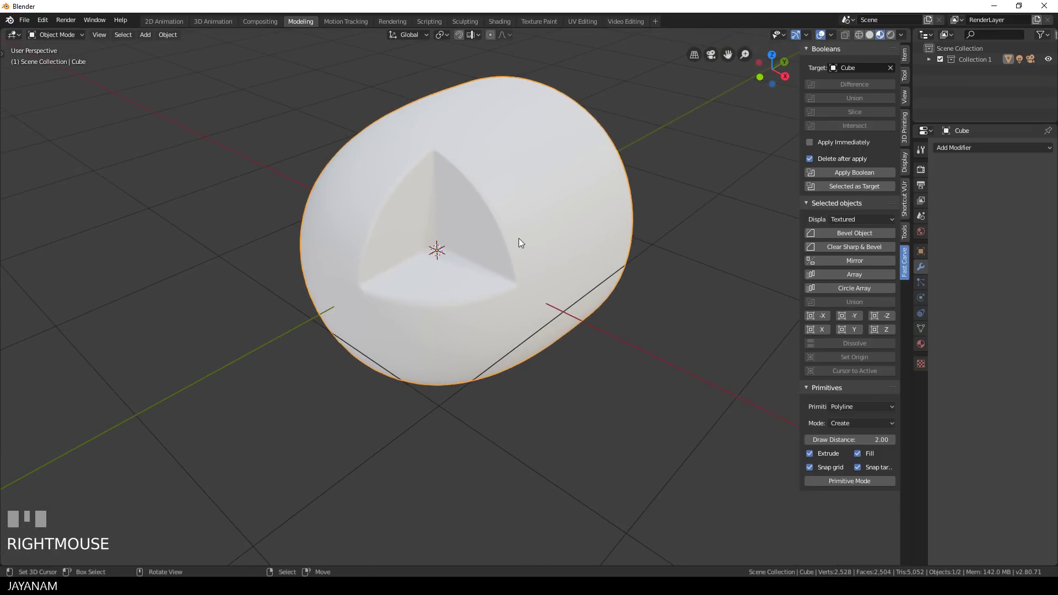
left_click(848, 234)
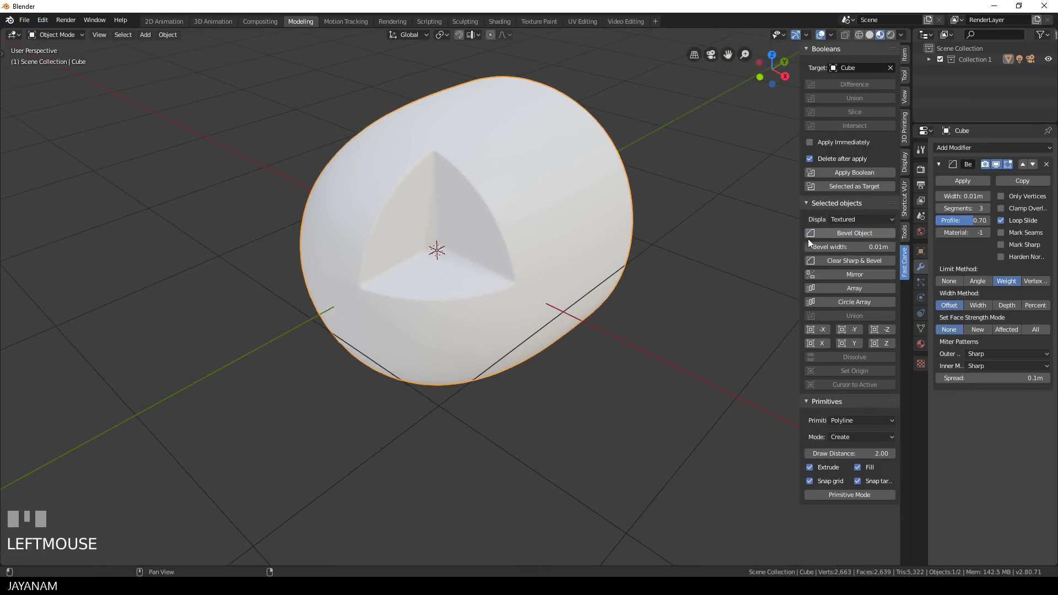
Mirror the triangular cut onto the cube's opposite side along X
mouse_move(556, 266)
middle_mouse_down()
mouse_move(639, 259)
mouse_move(565, 264)
middle_mouse_up()
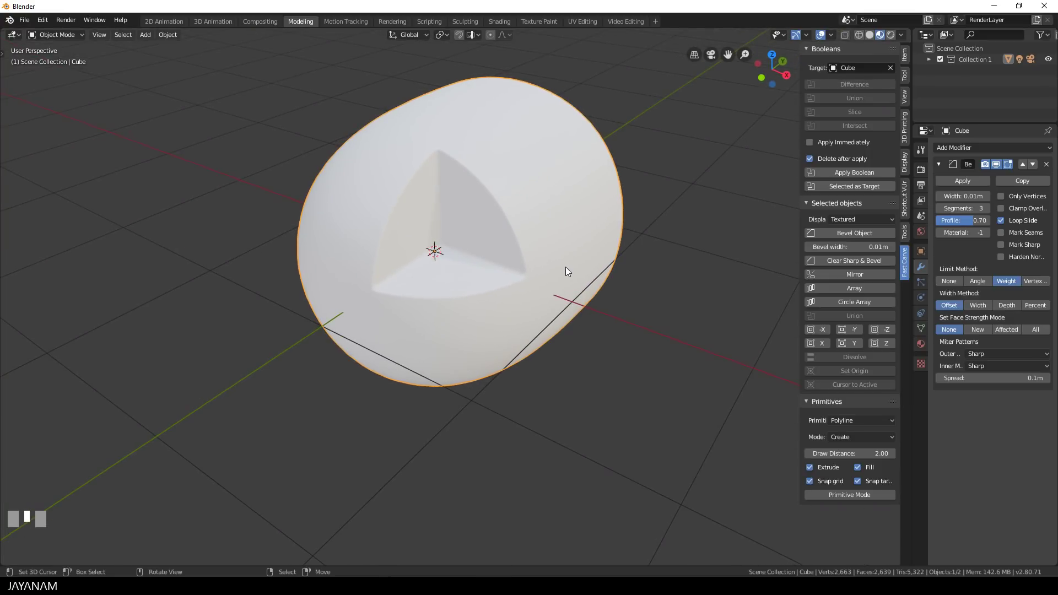
left_click(815, 342)
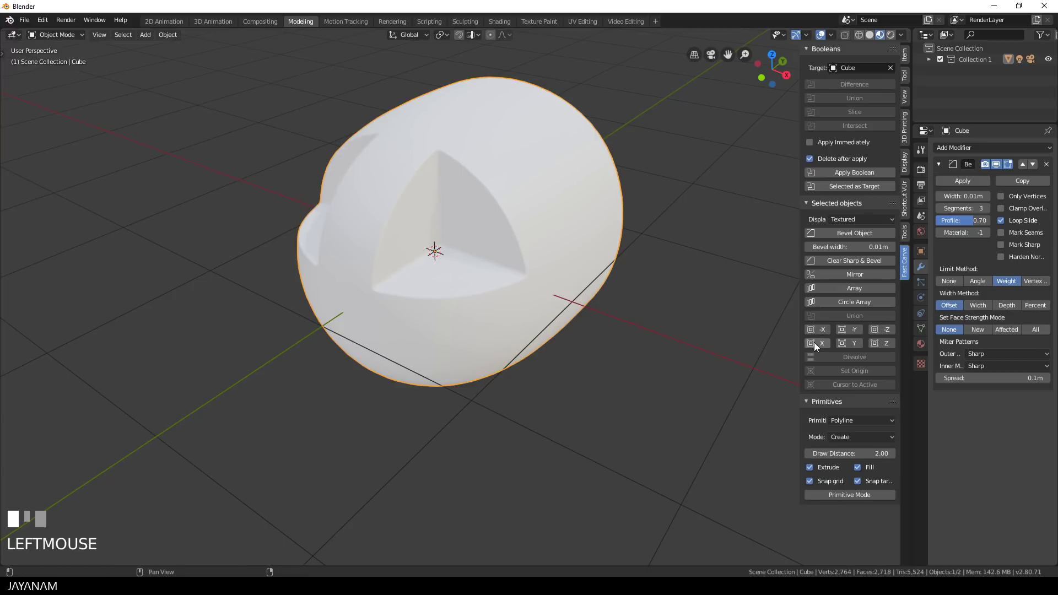
middle_click_drag(501, 304, 557, 302)
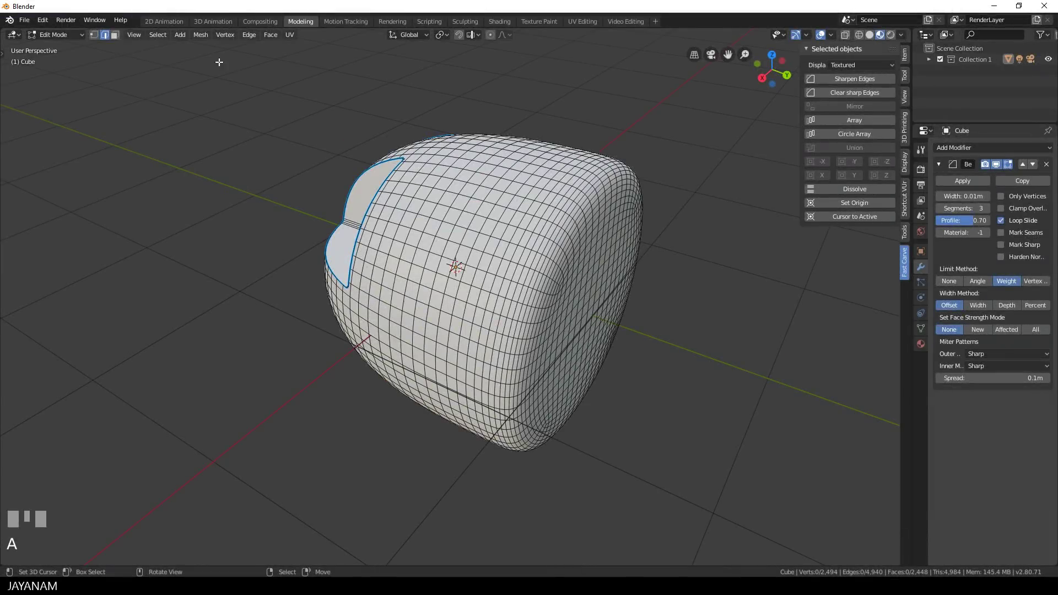
Add a centred vertical edge loop near one end and scale it inward to 0.93
scroll(506, 217, "up", 2)
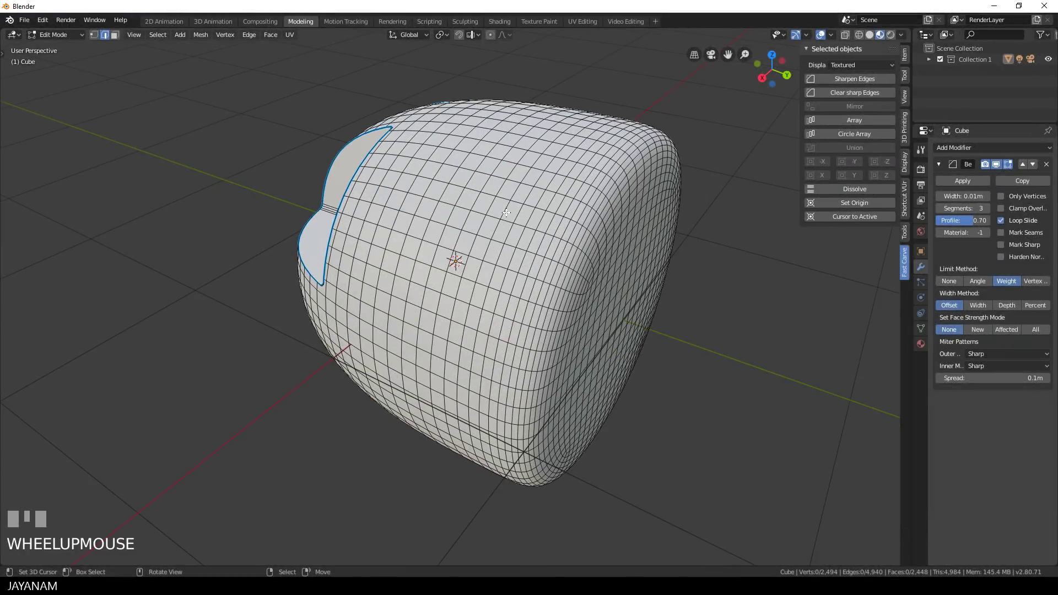
key("ctrl+r")
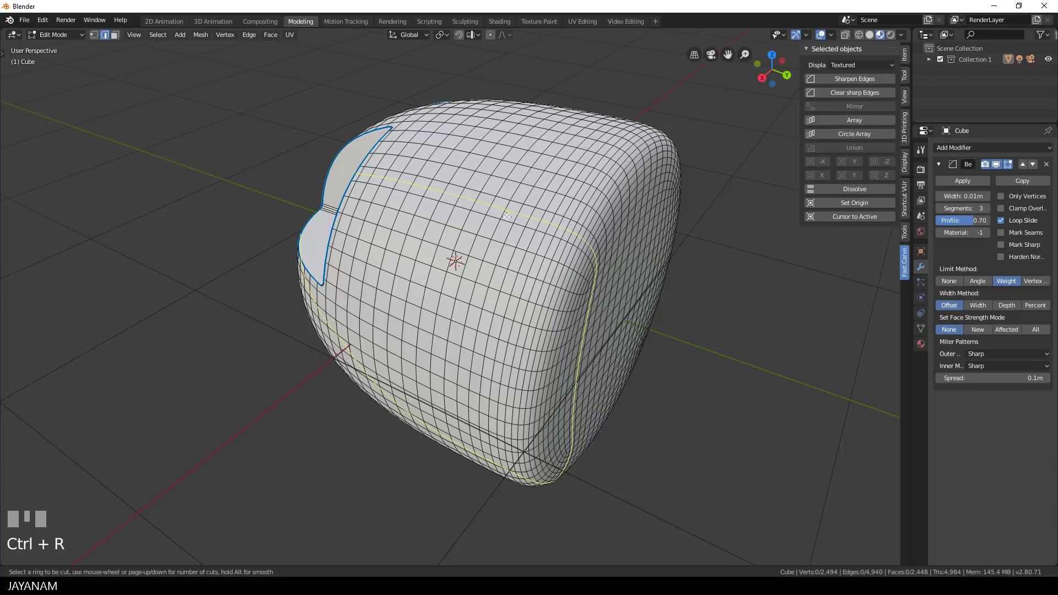
left_click(506, 220)
right_click(505, 220)
key("s")
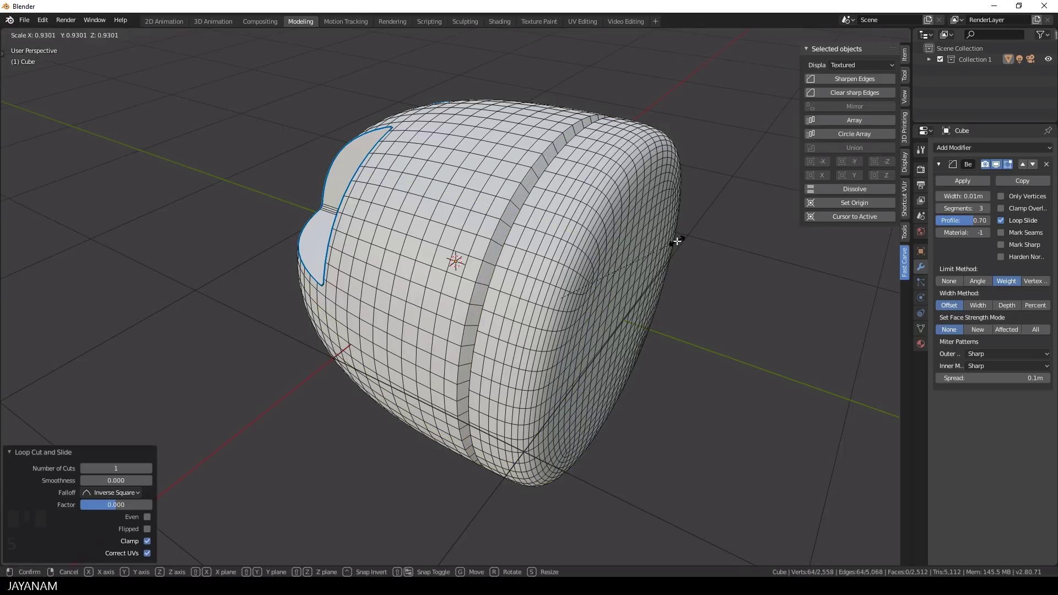
left_click(679, 239)
mouse_move(678, 238)
middle_mouse_down()
mouse_move(702, 241)
mouse_move(674, 236)
middle_mouse_up()
Select the new edge ring and bevel it (0.0118m, 4 segments) into a groove
key("a")
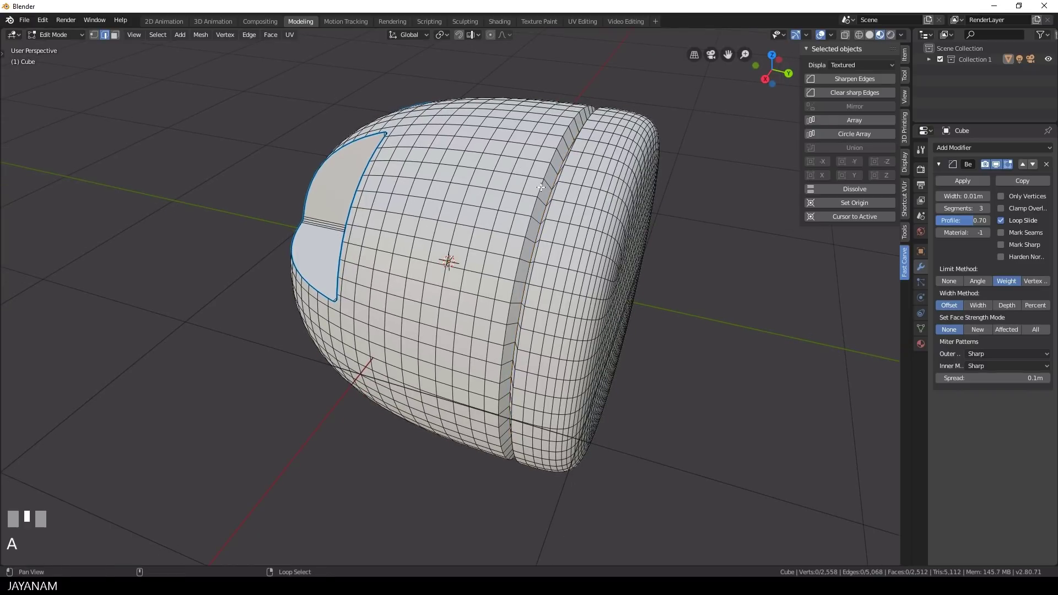
middle_click_drag(556, 190, 594, 175)
right_click(594, 176, "alt+shift")
key("ctrl+b")
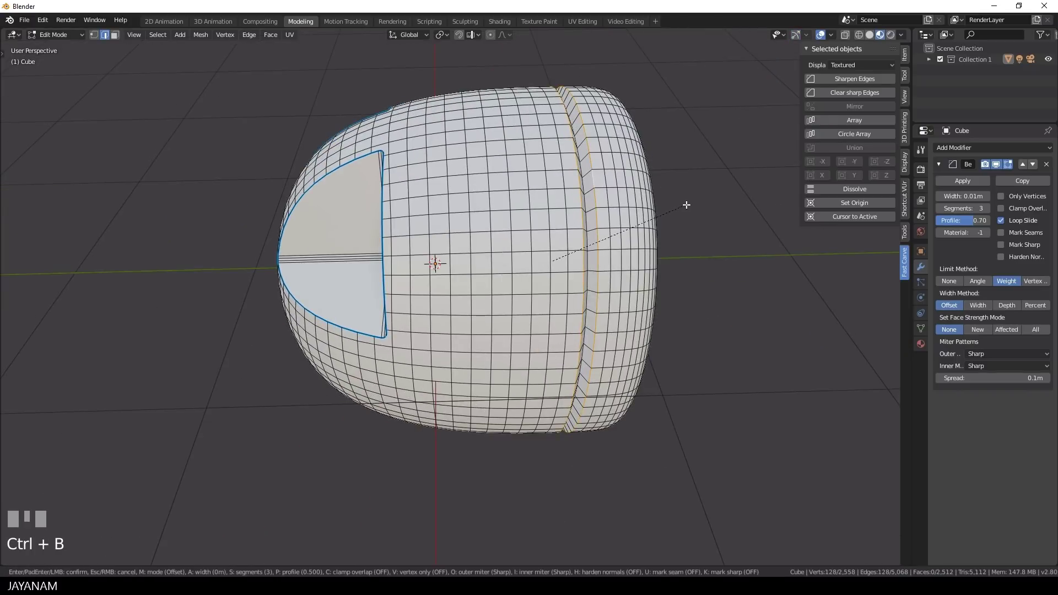
left_click(689, 205)
Return to Object Mode, orbit around the smoothed cube and deselect it
key("ctrl+Tab")
left_click(562, 200)
scroll(640, 218, "down", 3)
mouse_move(639, 217)
middle_mouse_down()
mouse_move(629, 240)
mouse_move(610, 239)
mouse_move(715, 228)
mouse_move(636, 236)
mouse_move(683, 172)
mouse_move(723, 145)
mouse_move(755, 150)
mouse_move(627, 156)
mouse_move(748, 155)
middle_mouse_up()
left_click(708, 108)
scroll(643, 158, "up", 3)
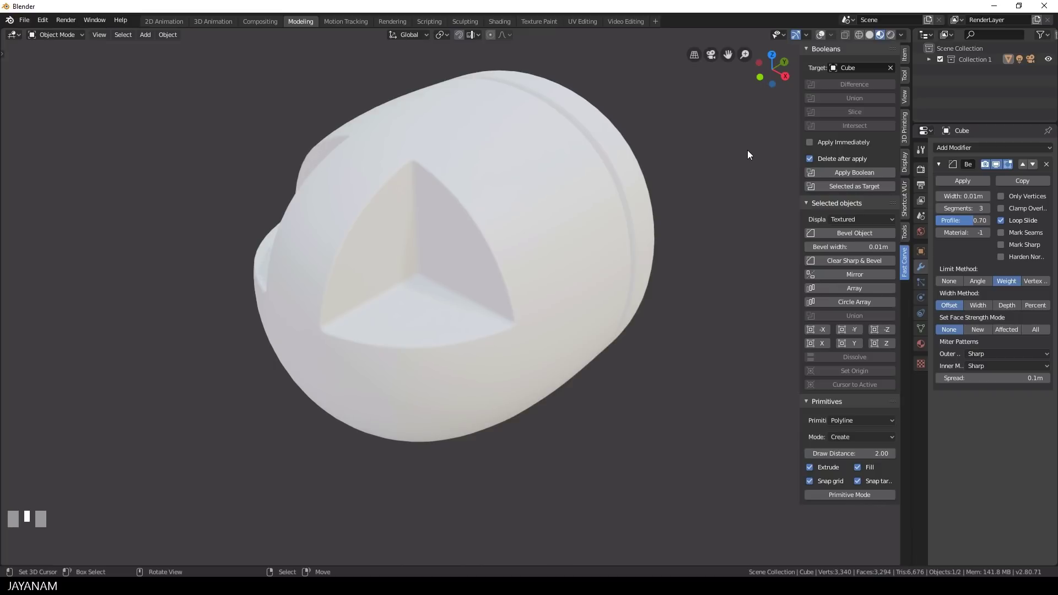
Switch the viewport to Solid shading
left_click(871, 35)
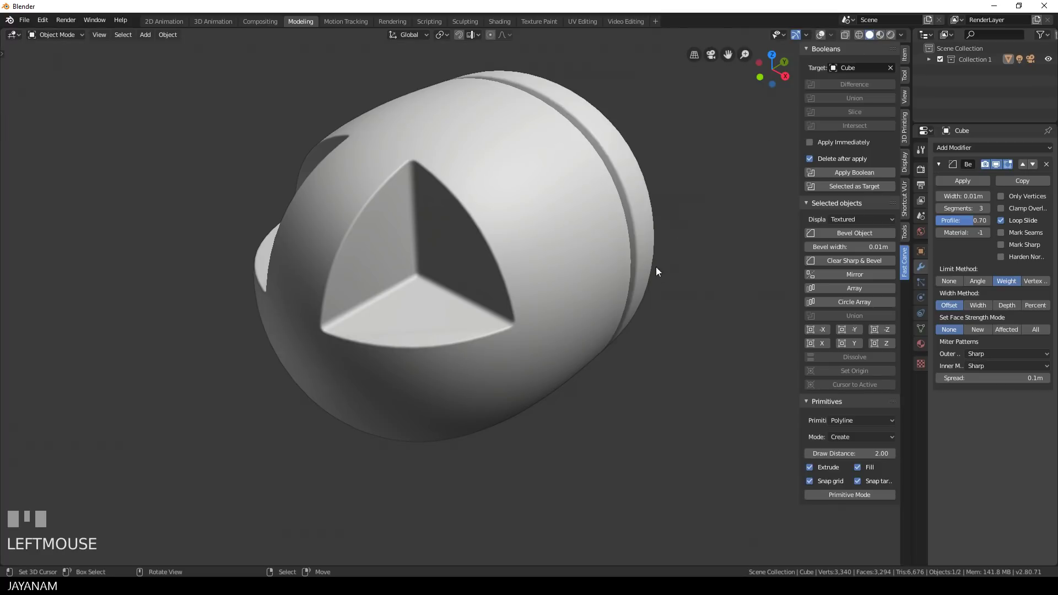
middle_click_drag(588, 279, 687, 274)
scroll(683, 279, "down", 2)
Apply the darker grey matcap from the Viewport Shading options
left_click(901, 35)
left_click(889, 112)
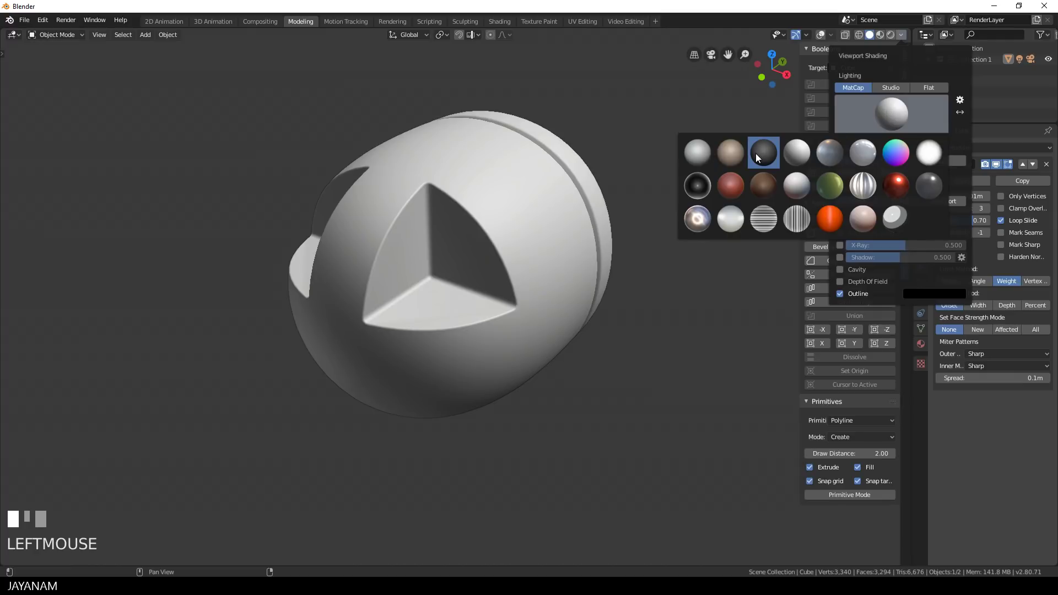
left_click(700, 155)
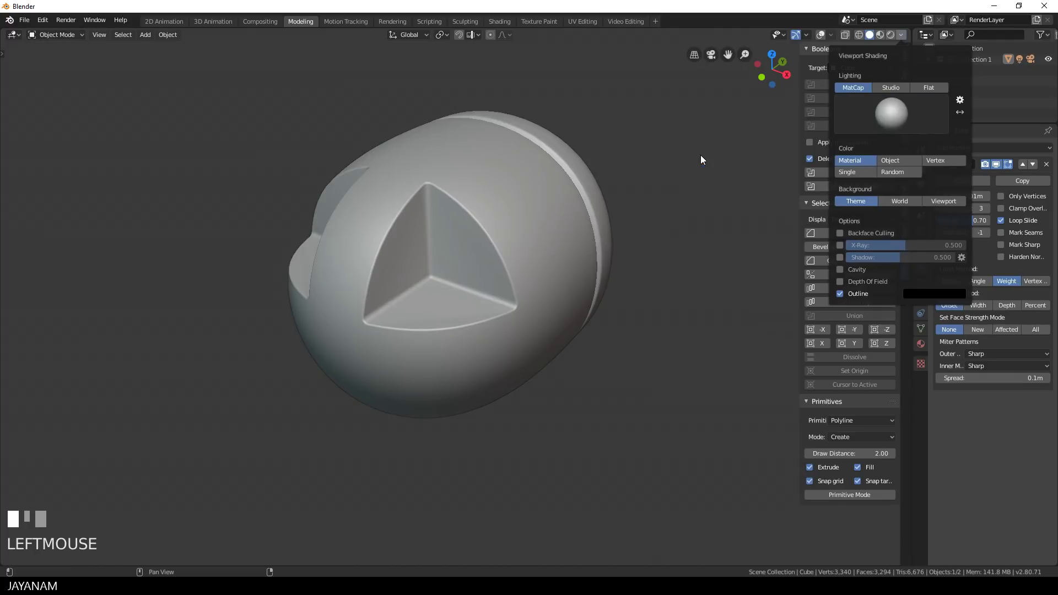
middle_click_drag(596, 210, 627, 210)
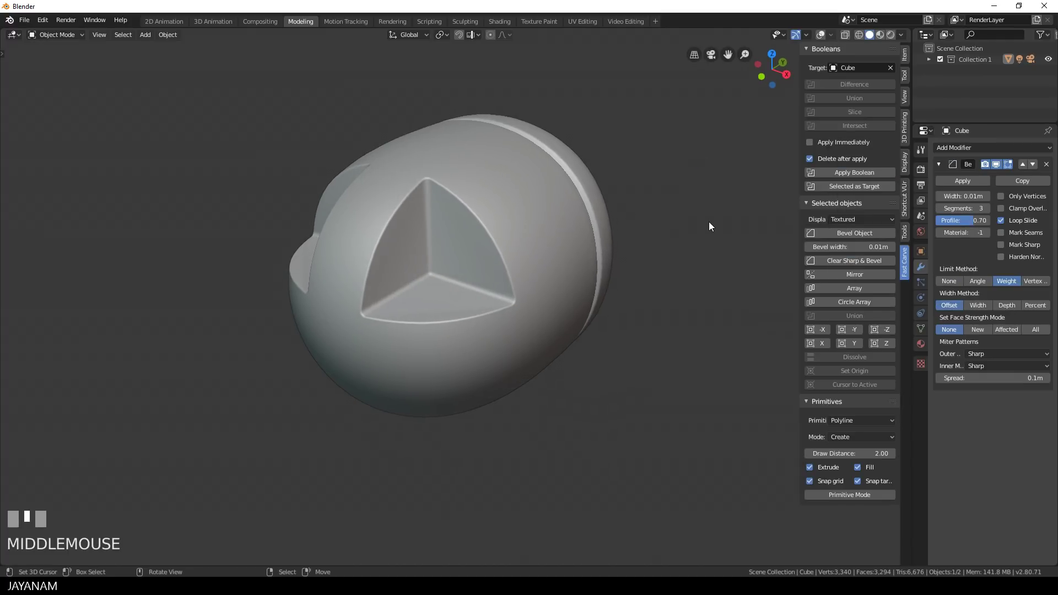
middle_click_drag(710, 223, 715, 222)
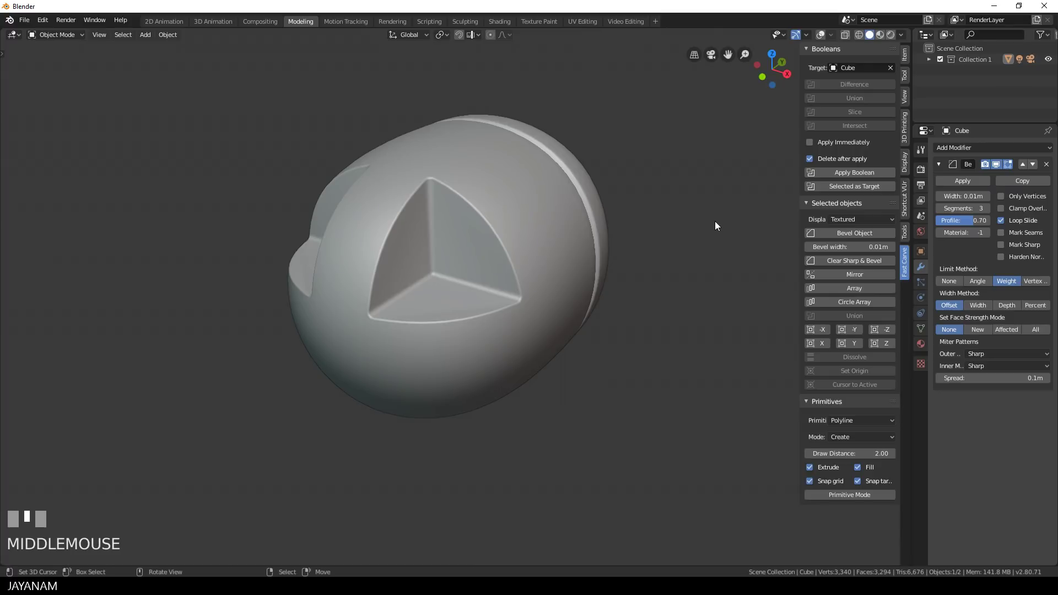